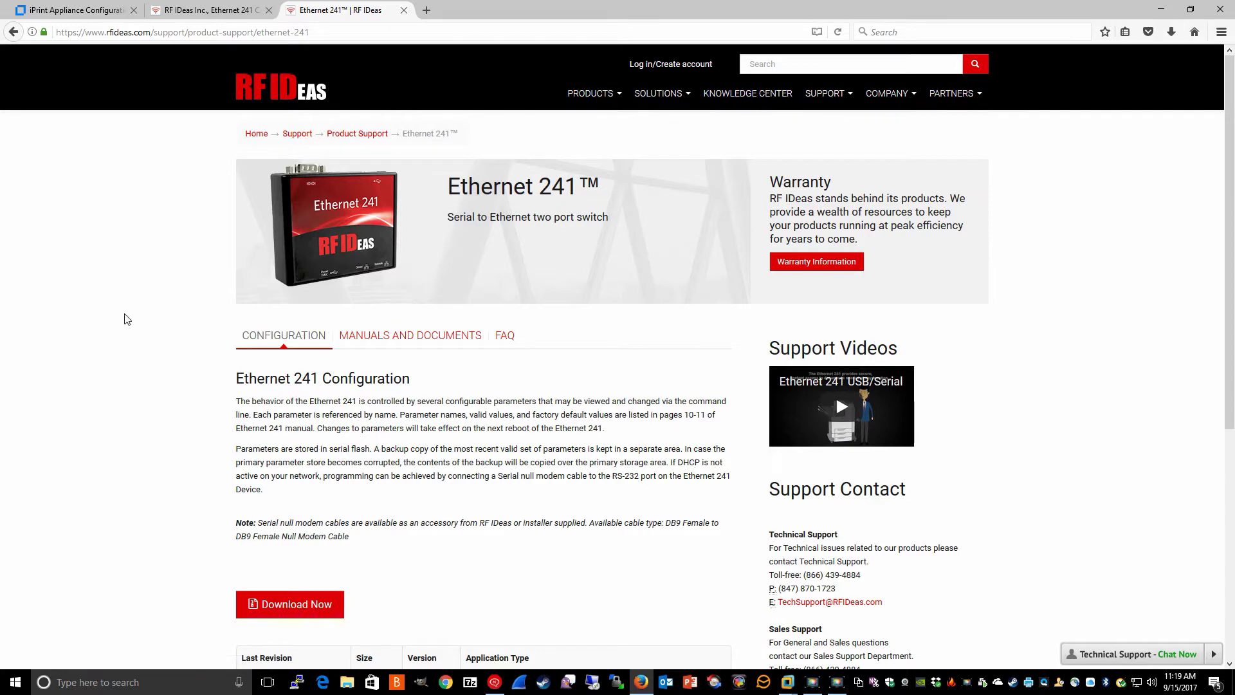
Run the Ethernet 241 Discovery Tool on the 10.0.0.169 network and find the 241C reader at 10.0.0.102.
click(1162, 10)
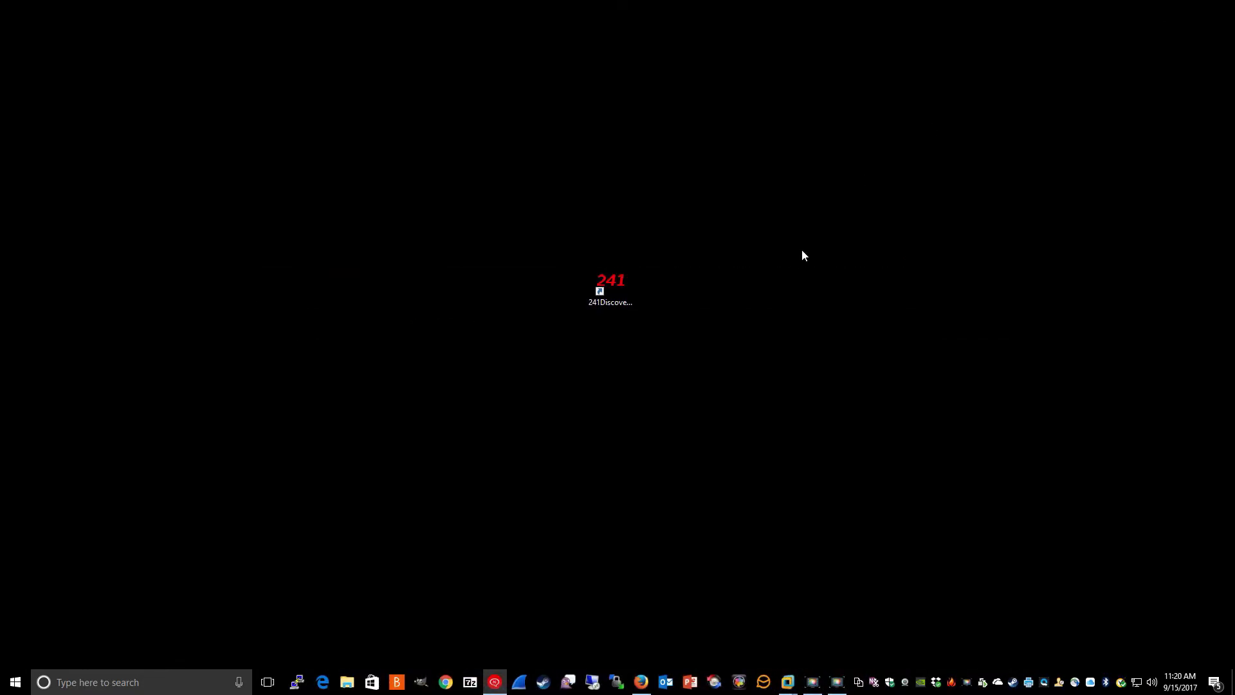
double_click(617, 293)
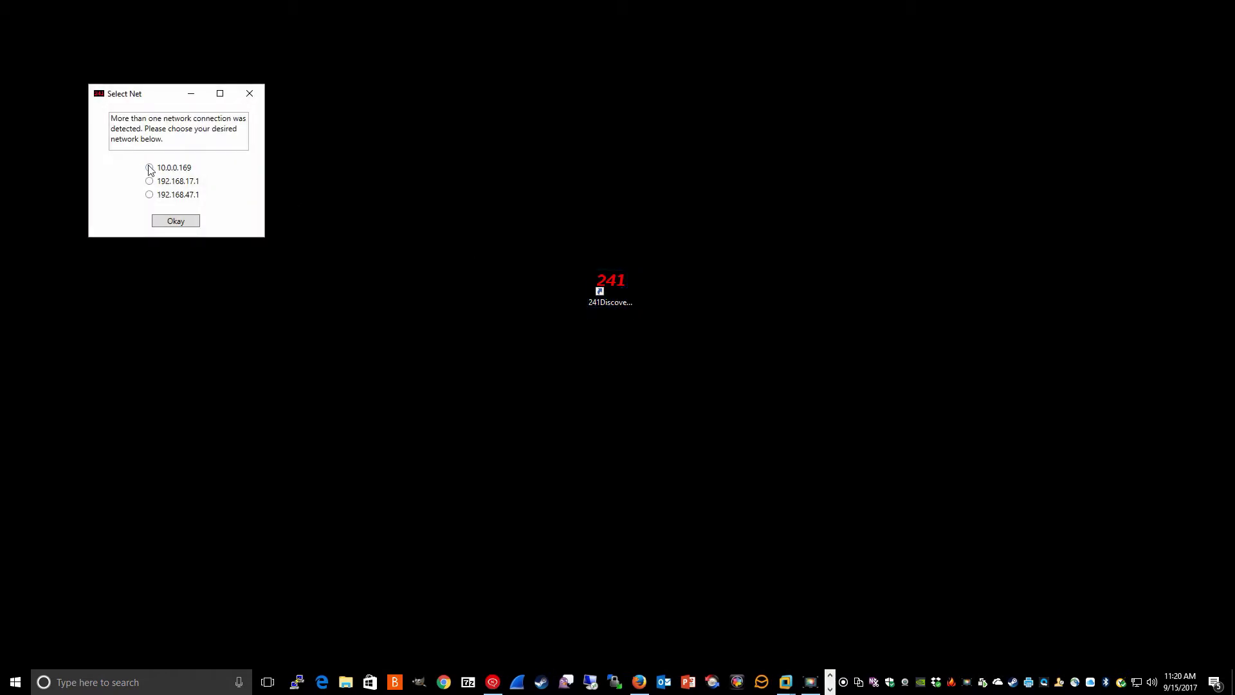
click(149, 167)
click(182, 223)
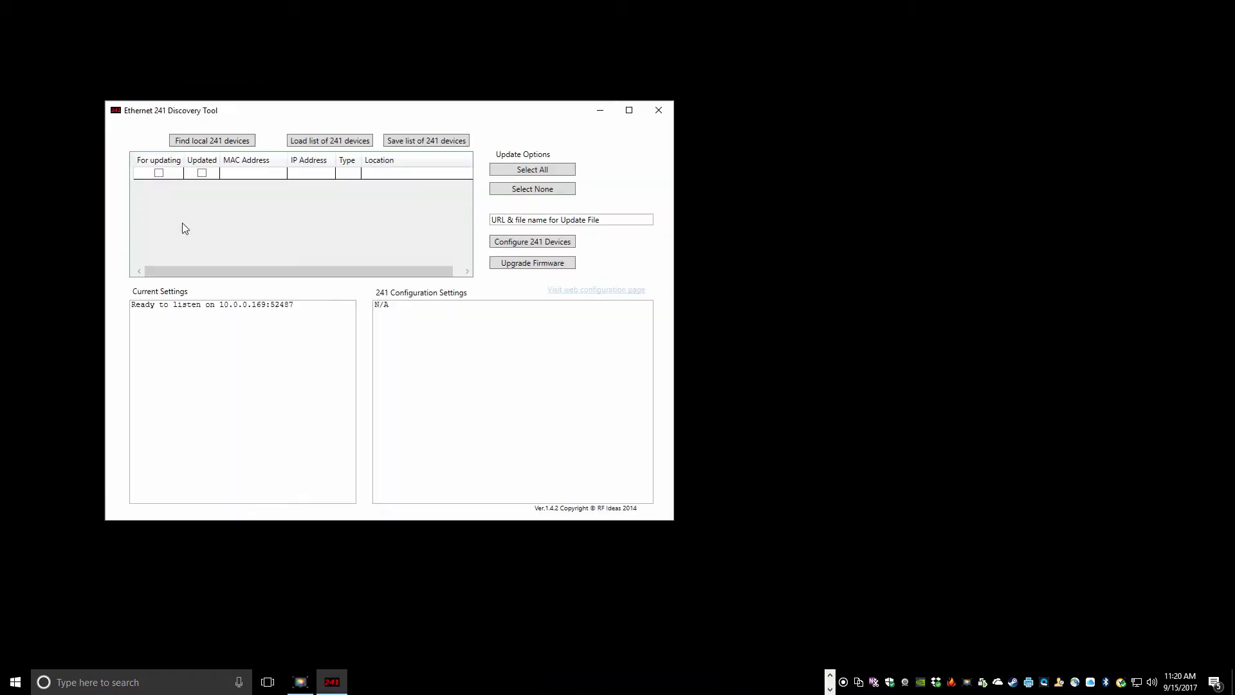
click(192, 141)
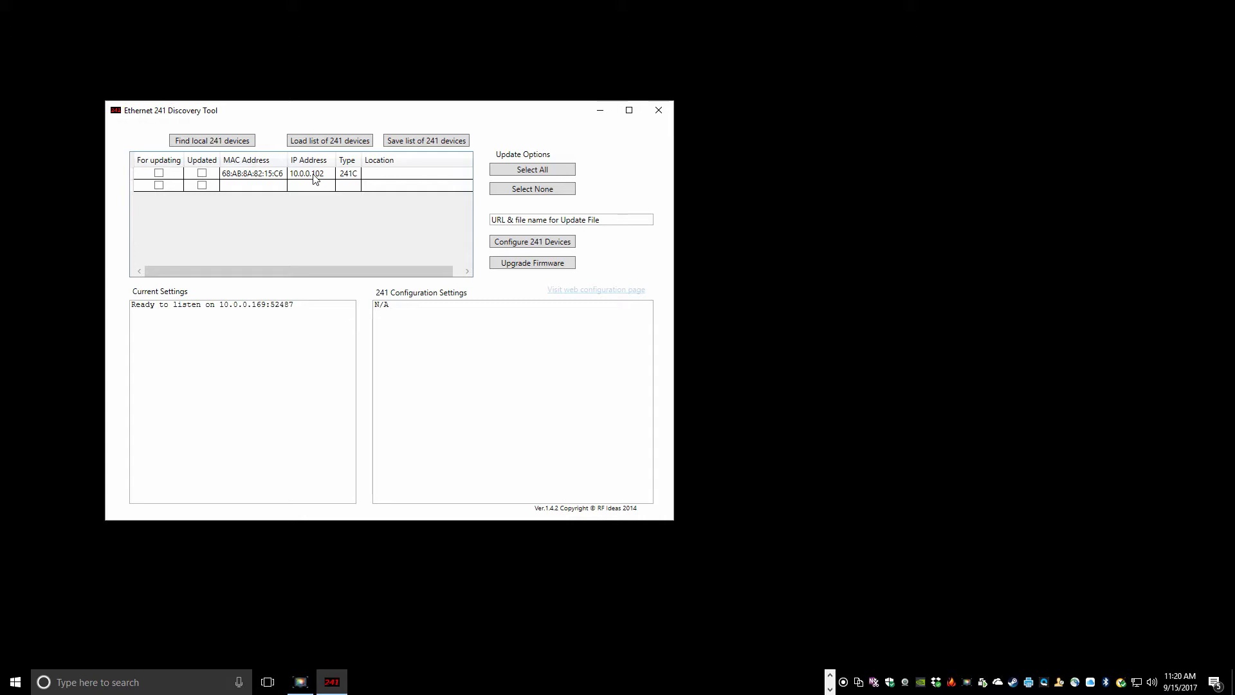
Close the discovery tool, bring up the 10.0.0.102 reader configuration page, and view the iPrint card release guide.
click(659, 111)
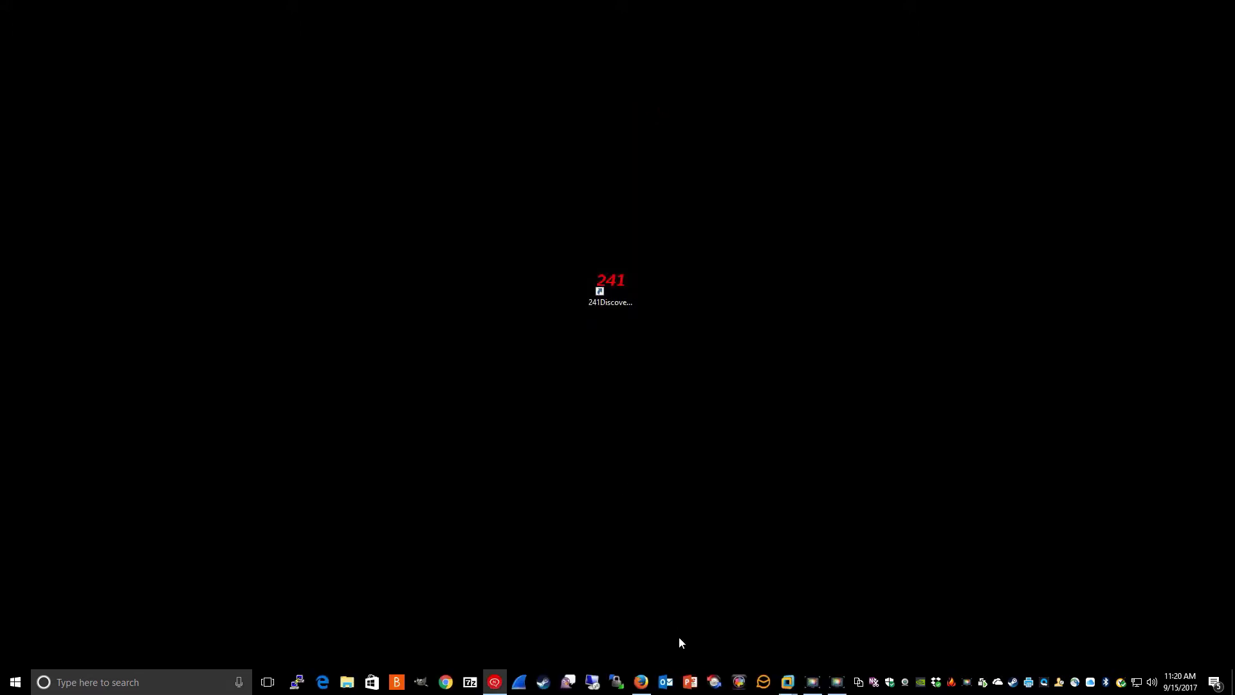
click(633, 688)
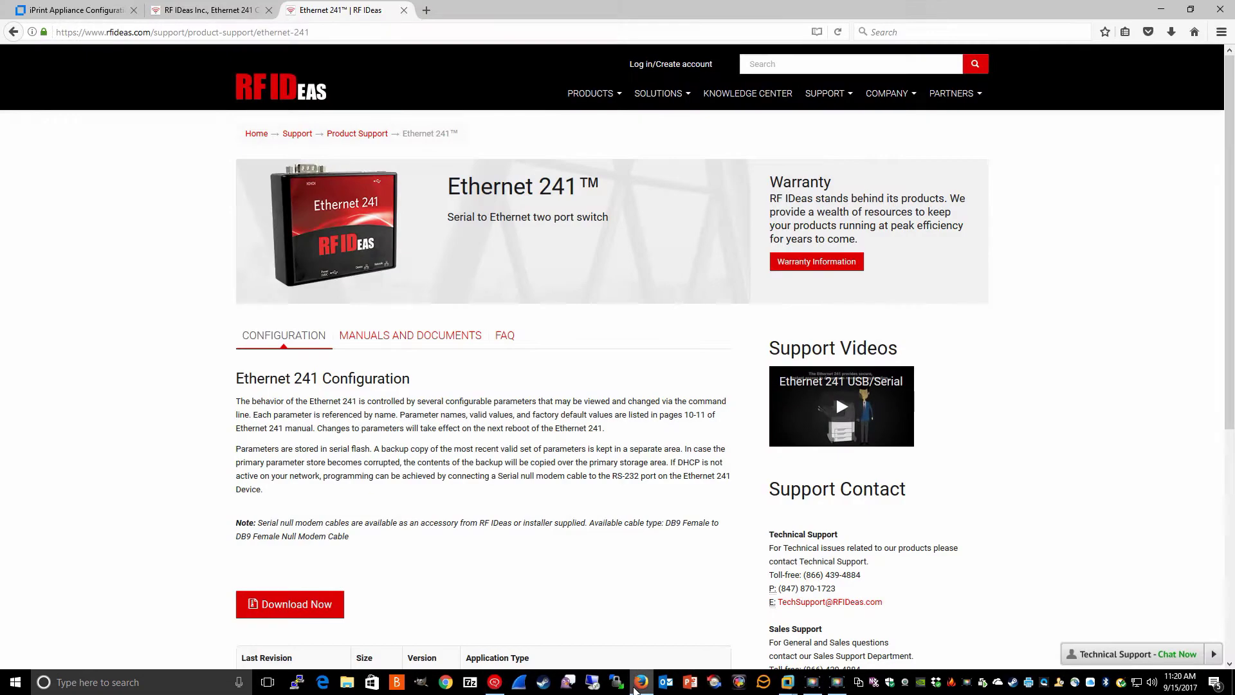
click(202, 13)
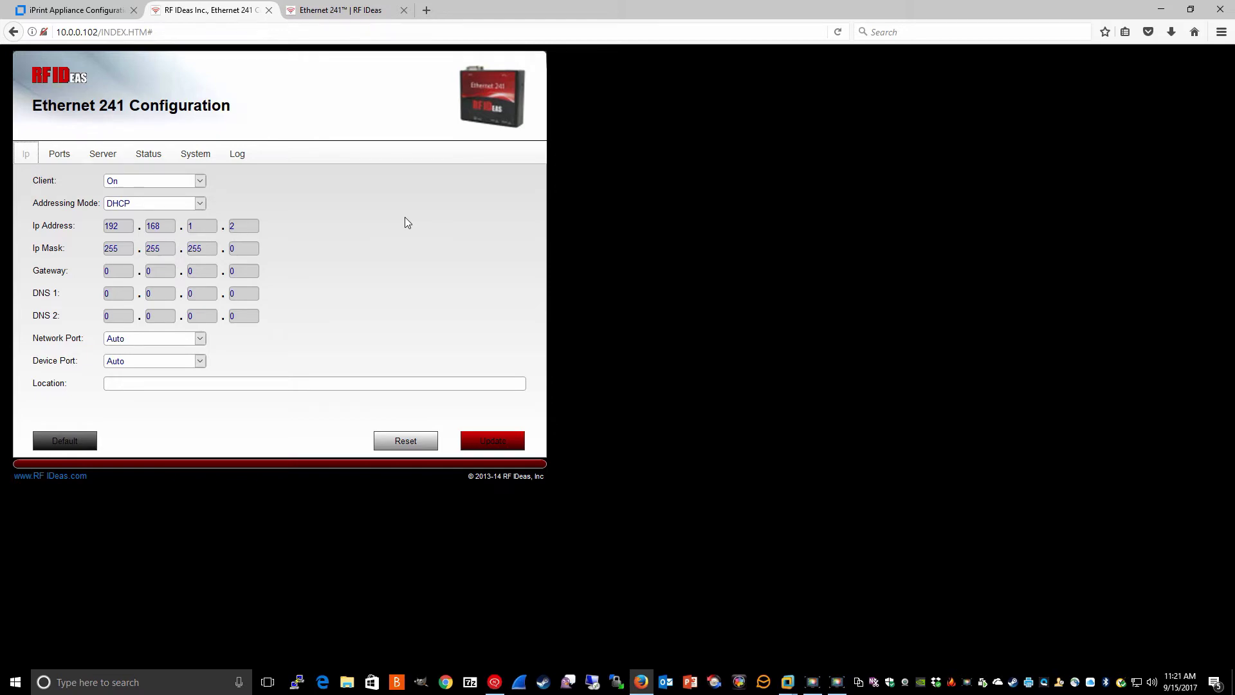
click(58, 10)
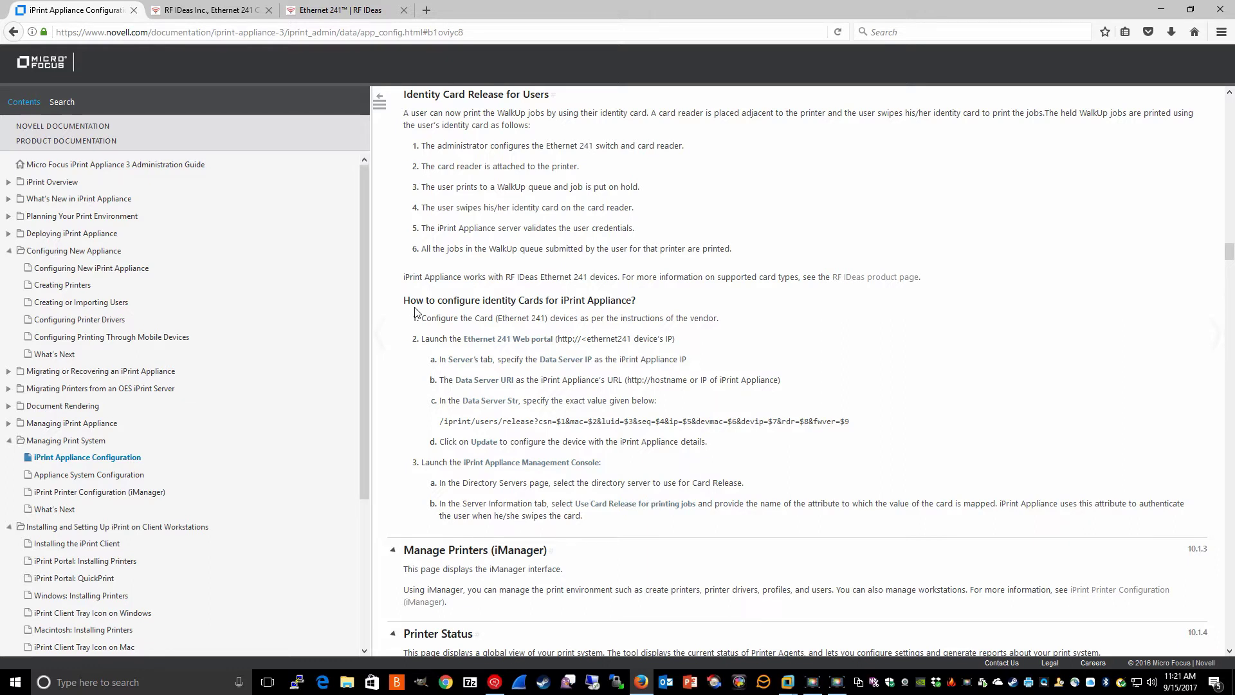
Set the reader's Data Server Str to 10.0.0.200 with /iprint/users/release from the guide, and update.
click(203, 10)
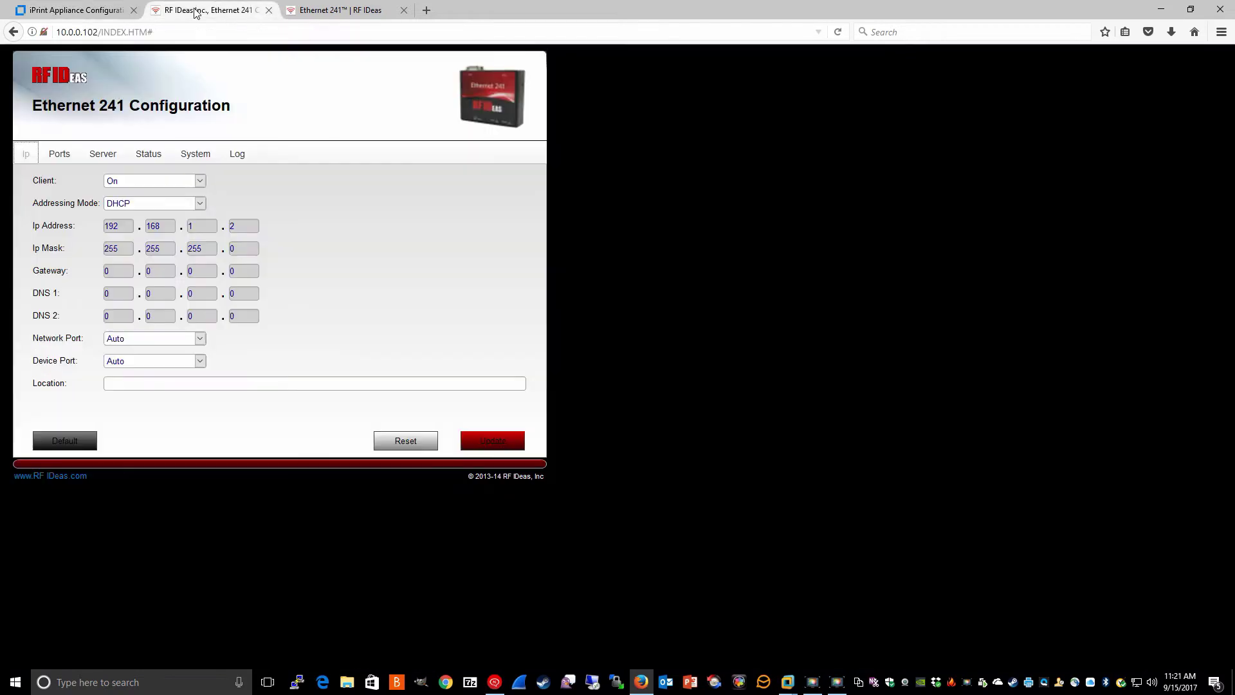
click(103, 155)
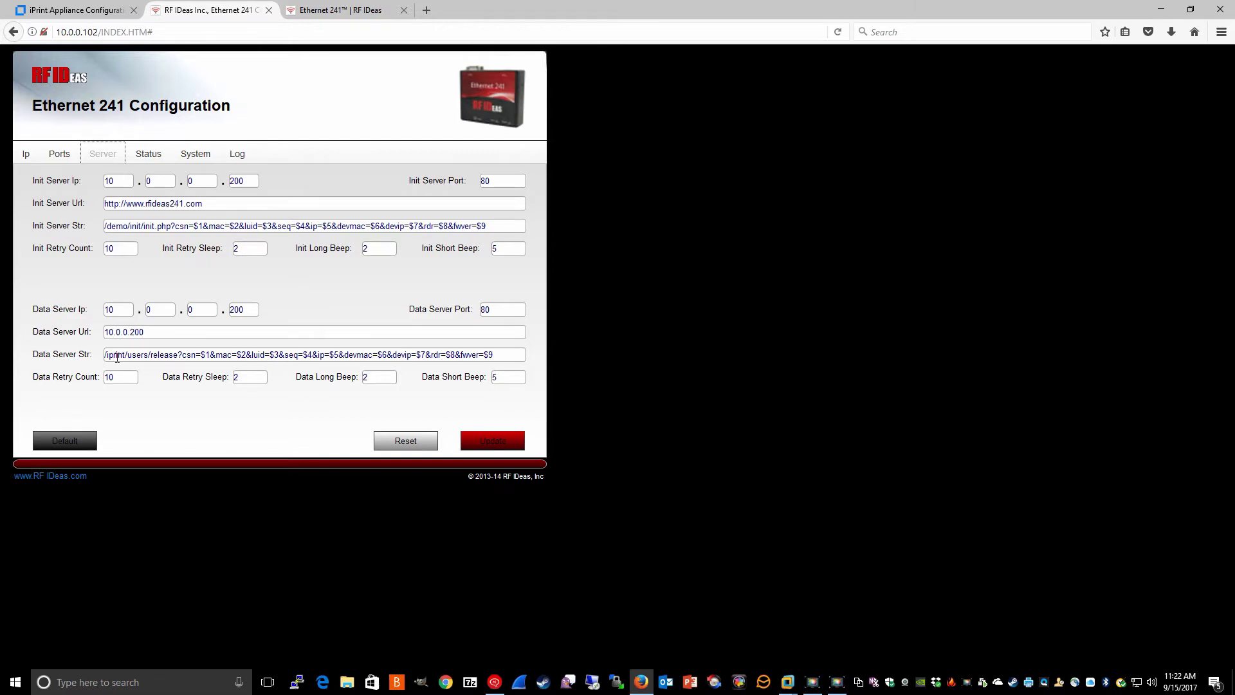
click(61, 10)
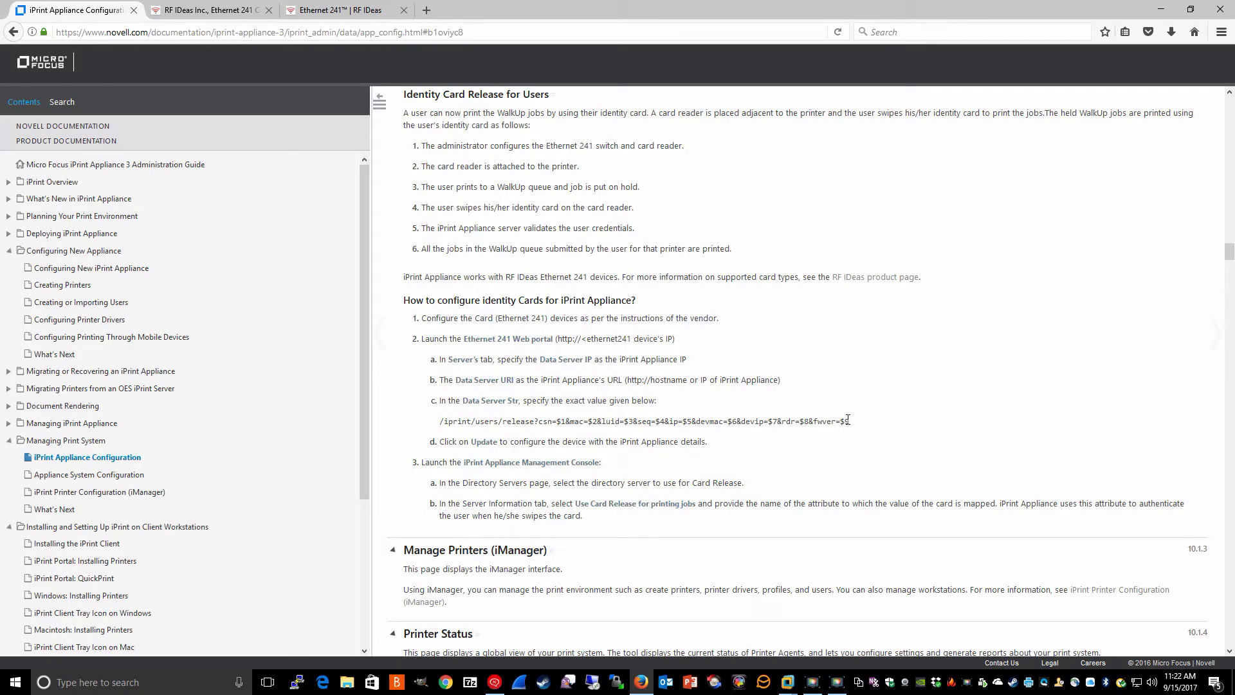
drag(847, 419, 439, 417)
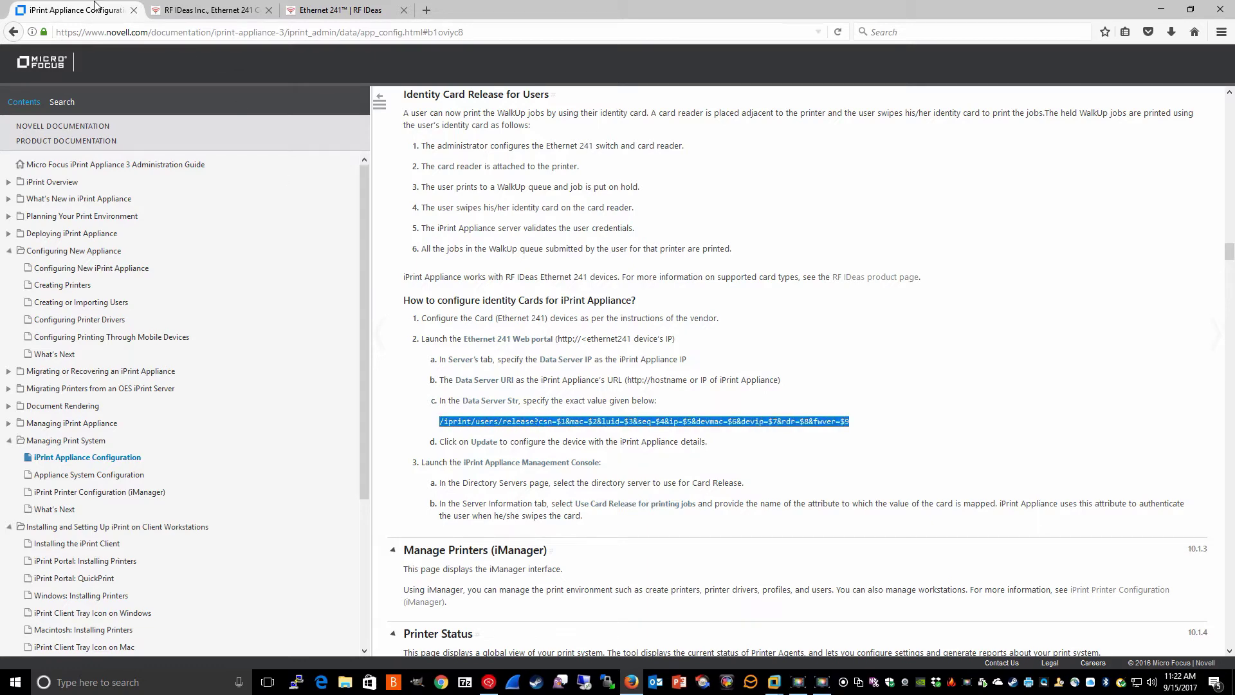
click(193, 10)
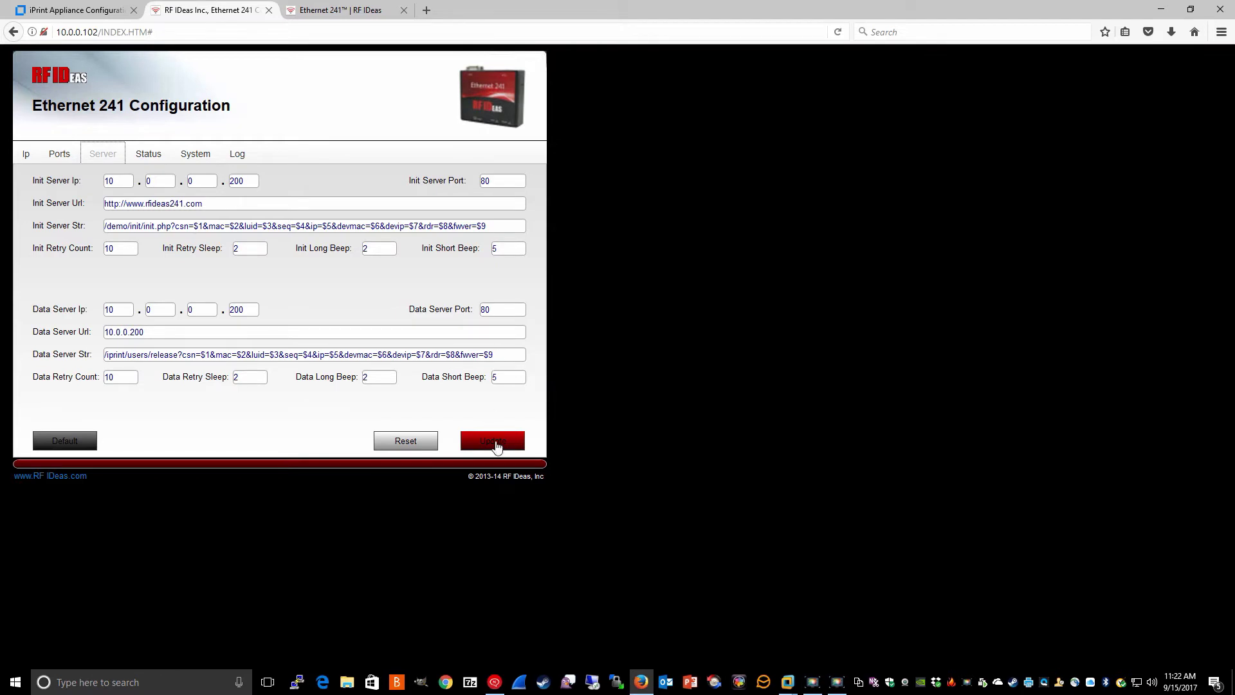
click(497, 445)
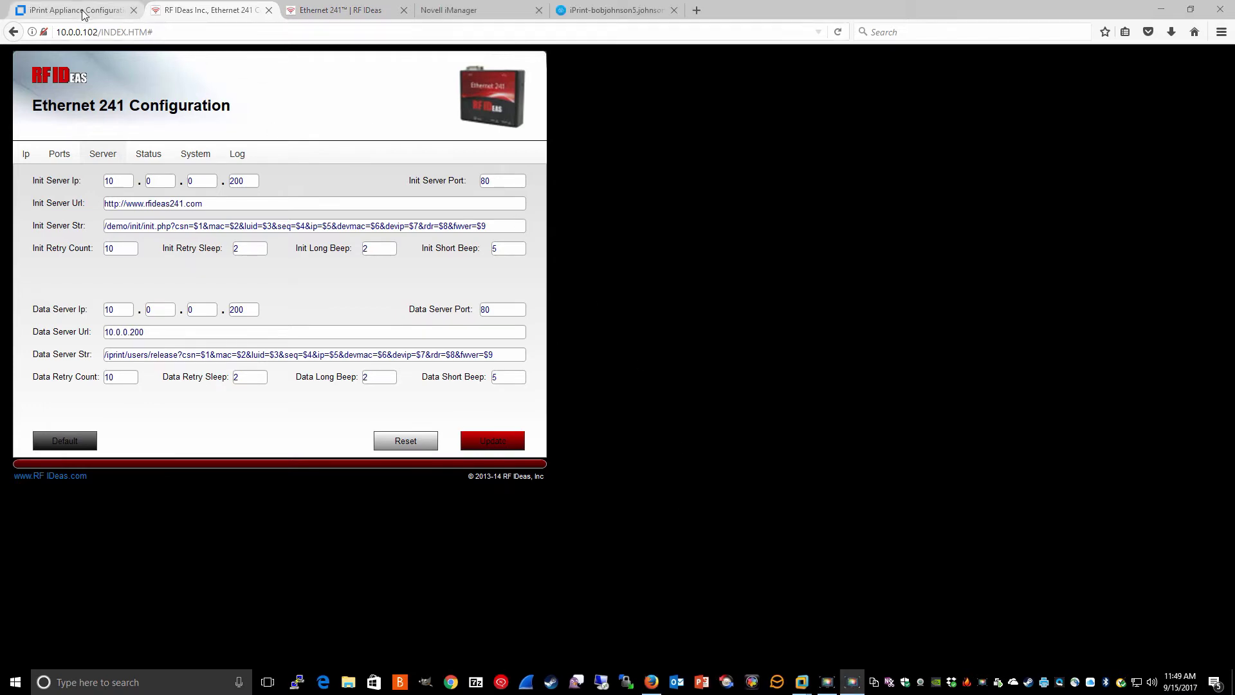
Reopen the iPrint Appliance guide's identity card release steps.
click(84, 11)
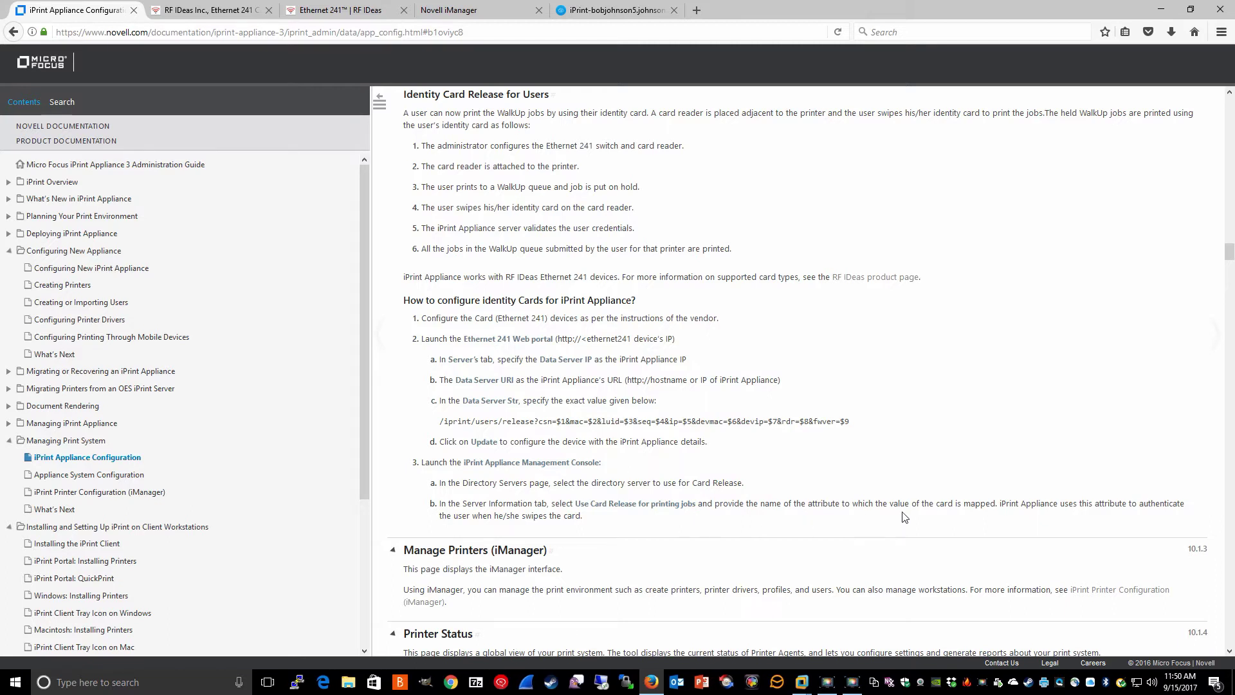
Open the LDAP server under Manage iPrint Appliance > Directory Servers, with Use Card Release set to workforceID.
click(611, 11)
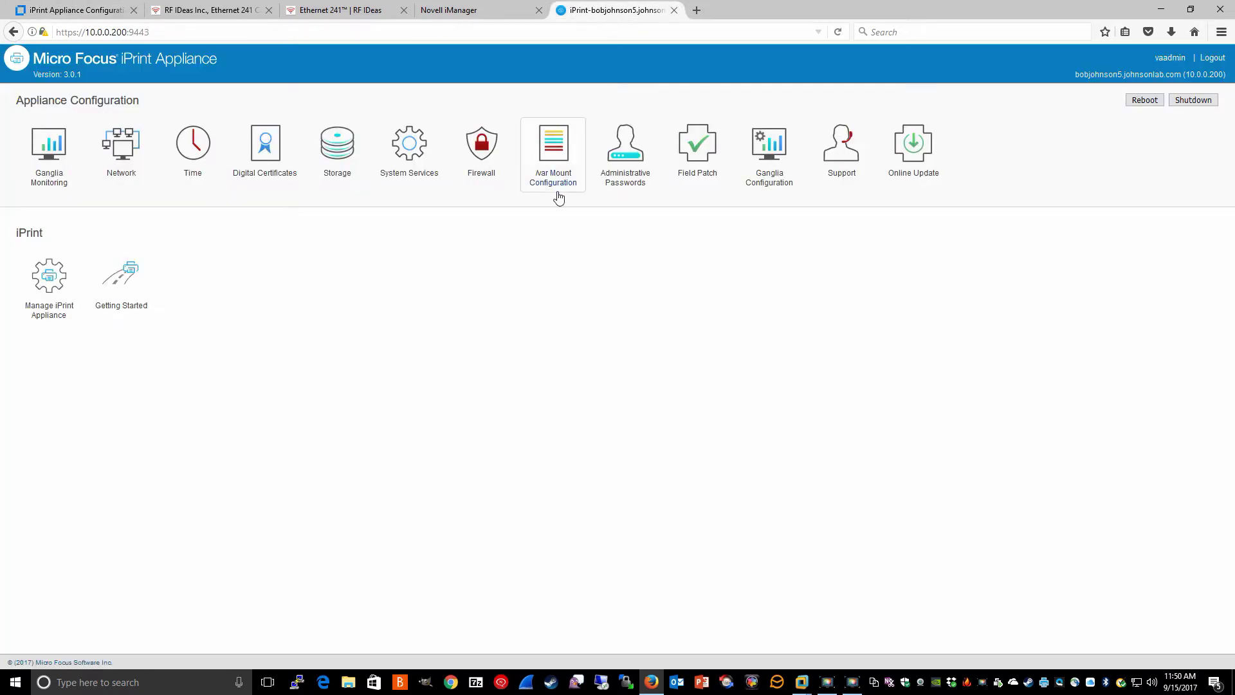
click(47, 287)
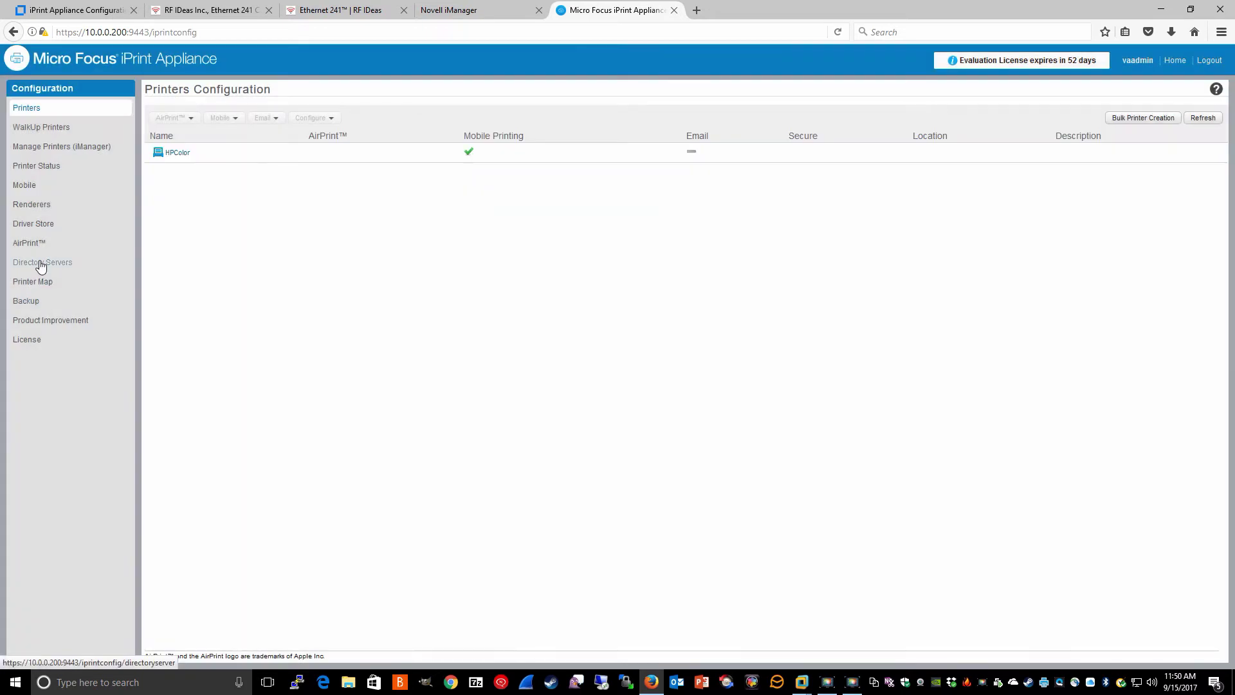
click(40, 263)
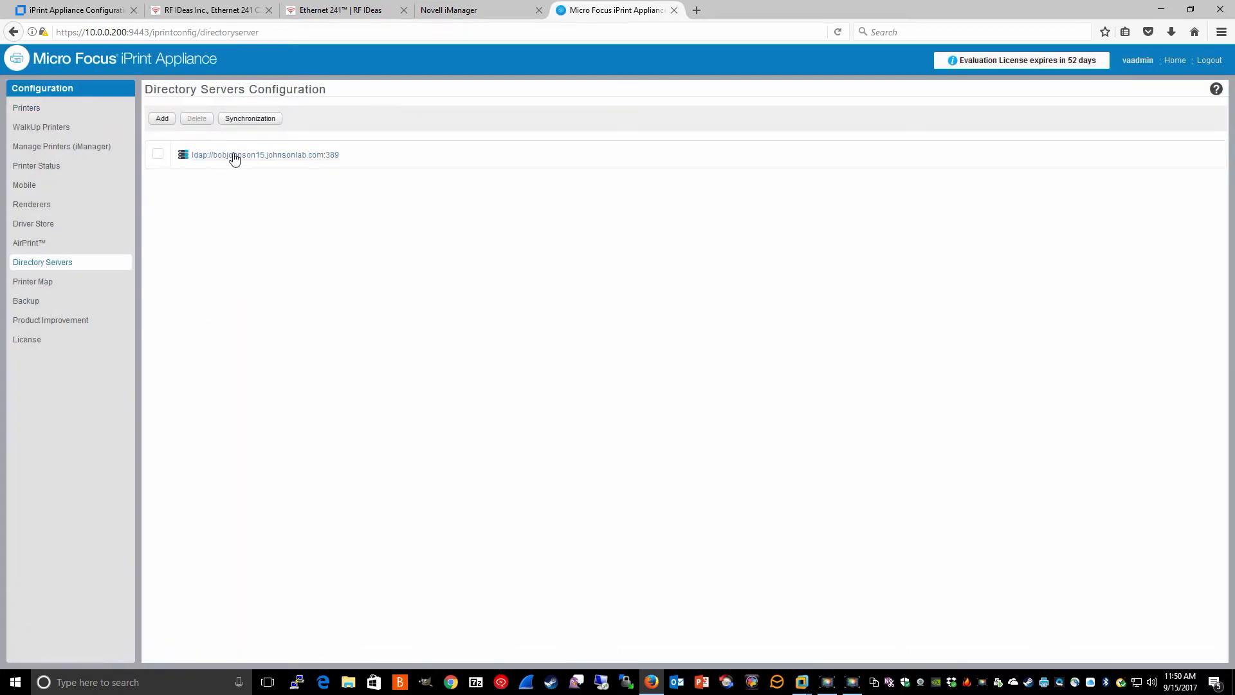
click(234, 156)
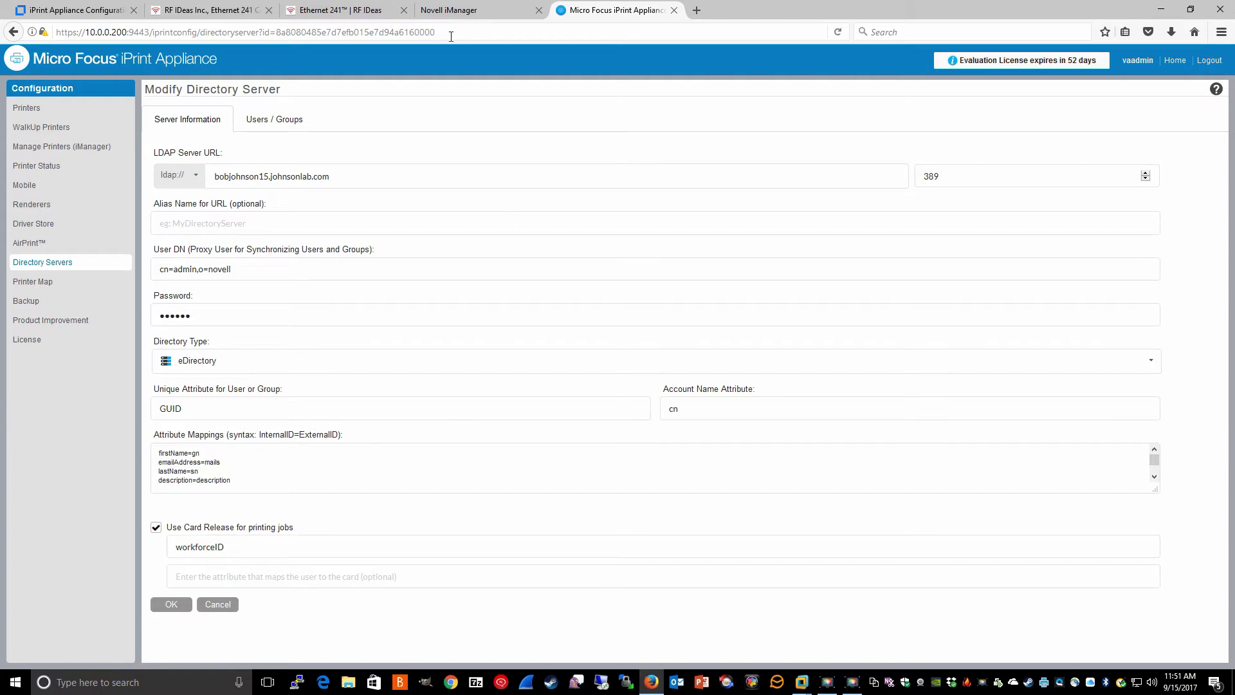
click(439, 13)
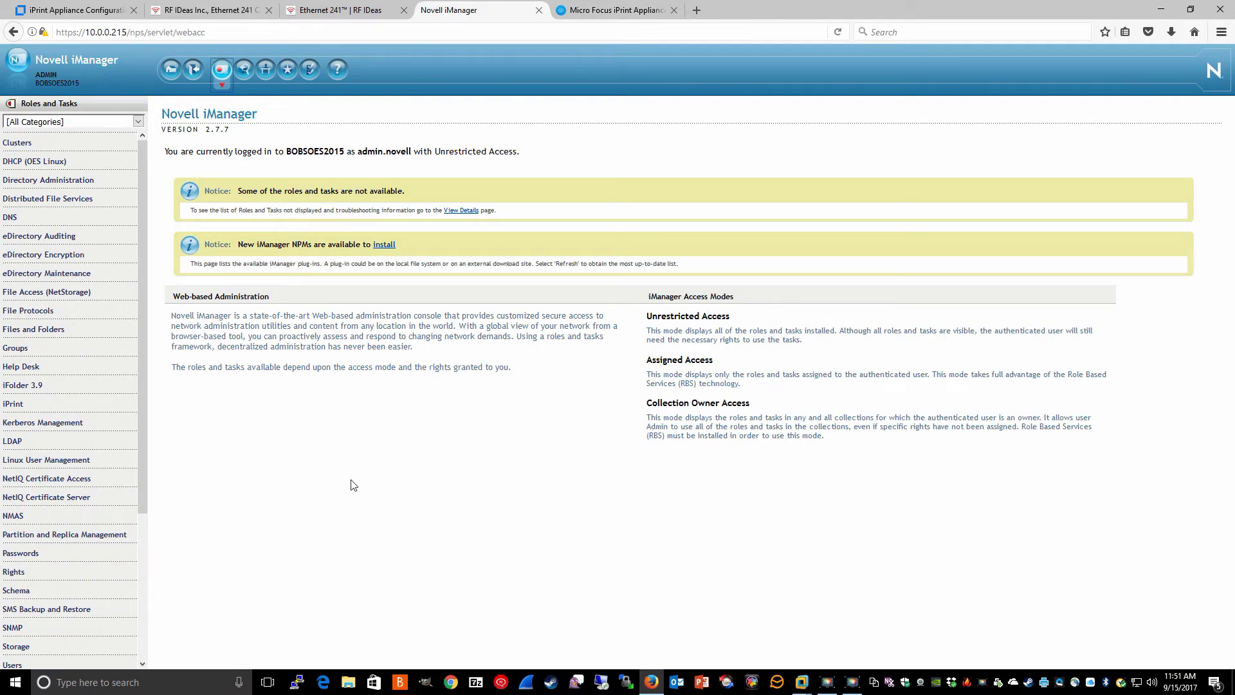
Load the walk-up user's object into iManager's Modify Object from the history list.
click(67, 180)
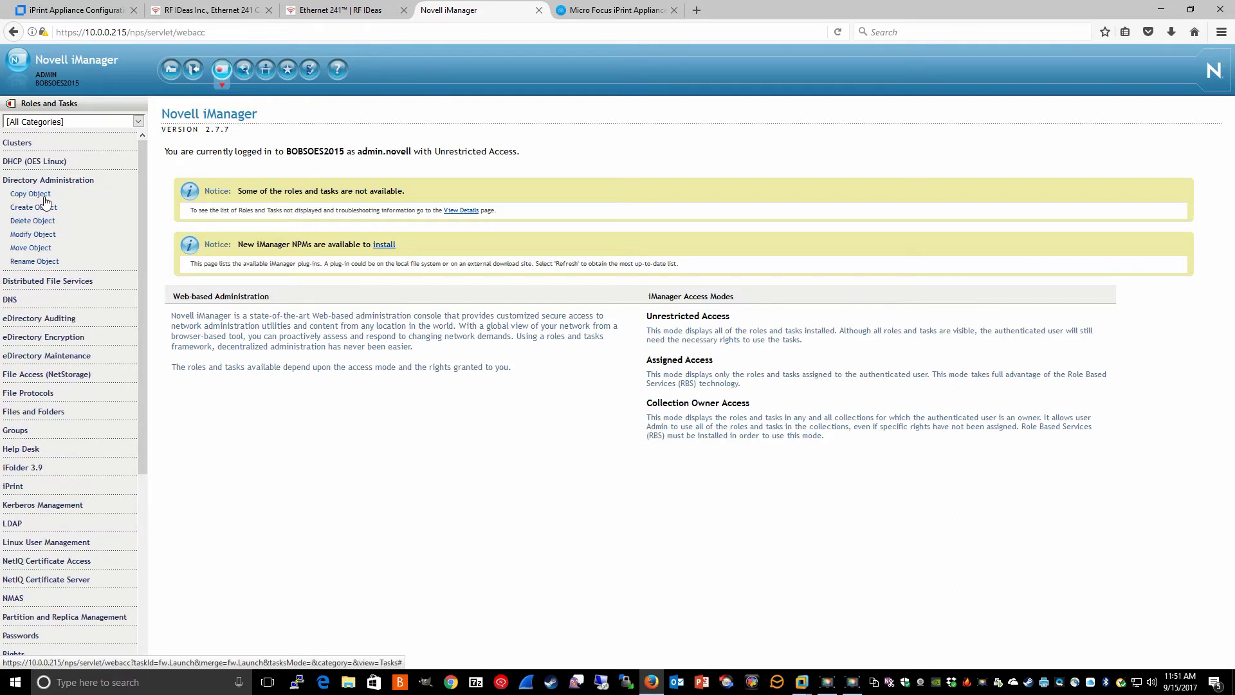
click(28, 236)
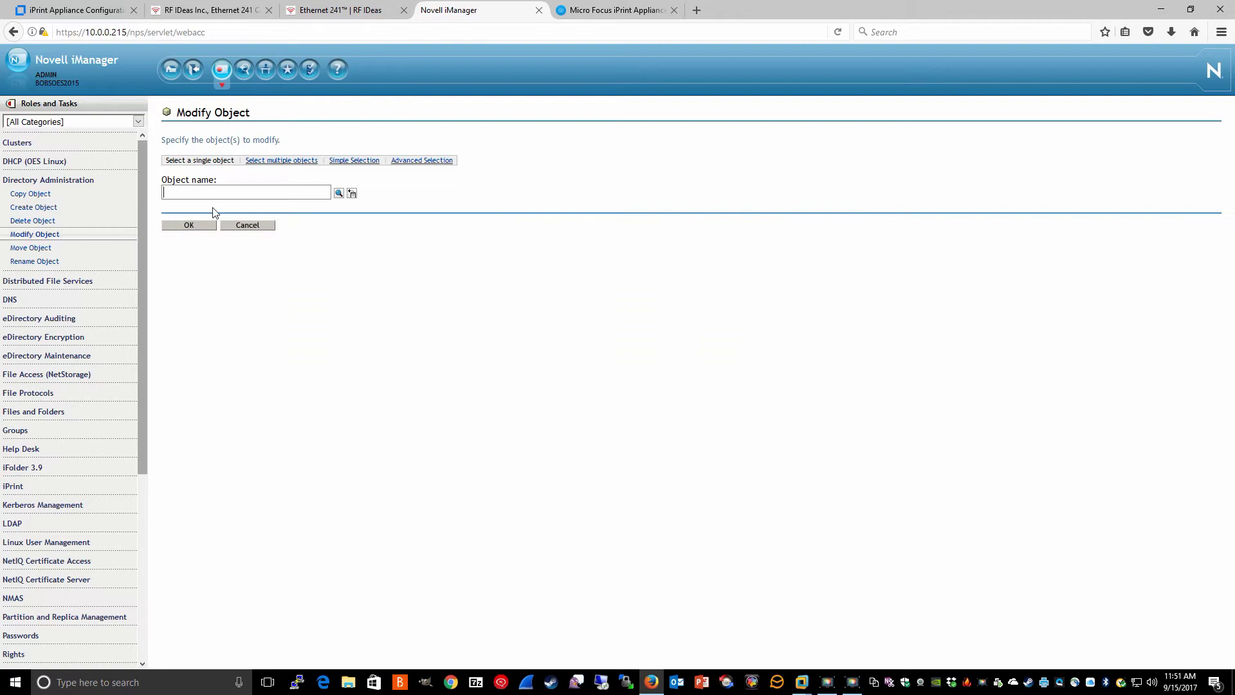
click(352, 194)
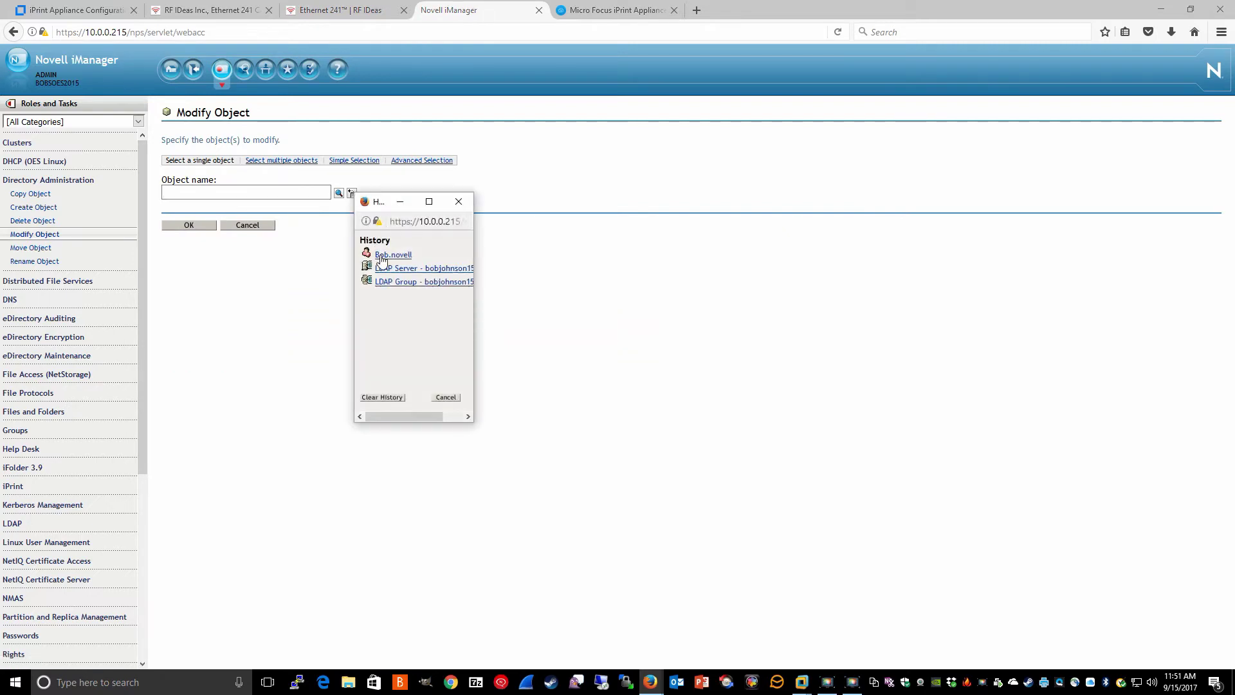
click(385, 255)
click(188, 225)
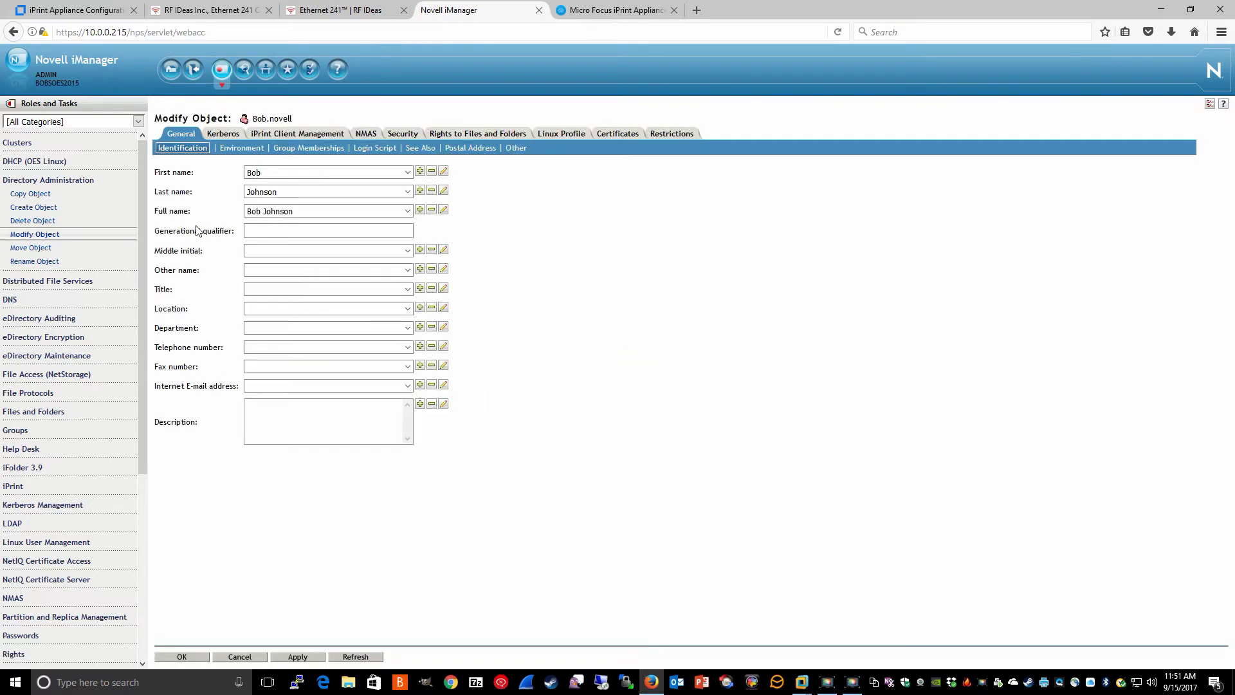
Confirm the user's workforceID attribute under Other holds a value, then return to the appliance settings.
click(511, 148)
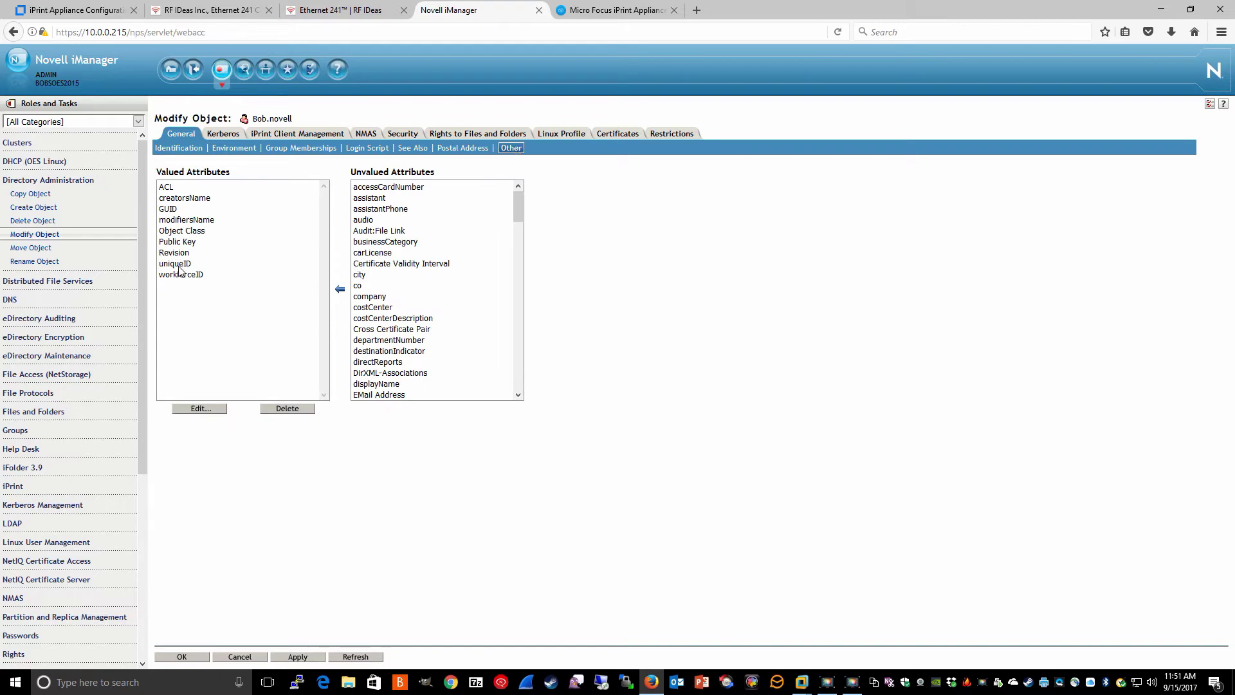
click(180, 274)
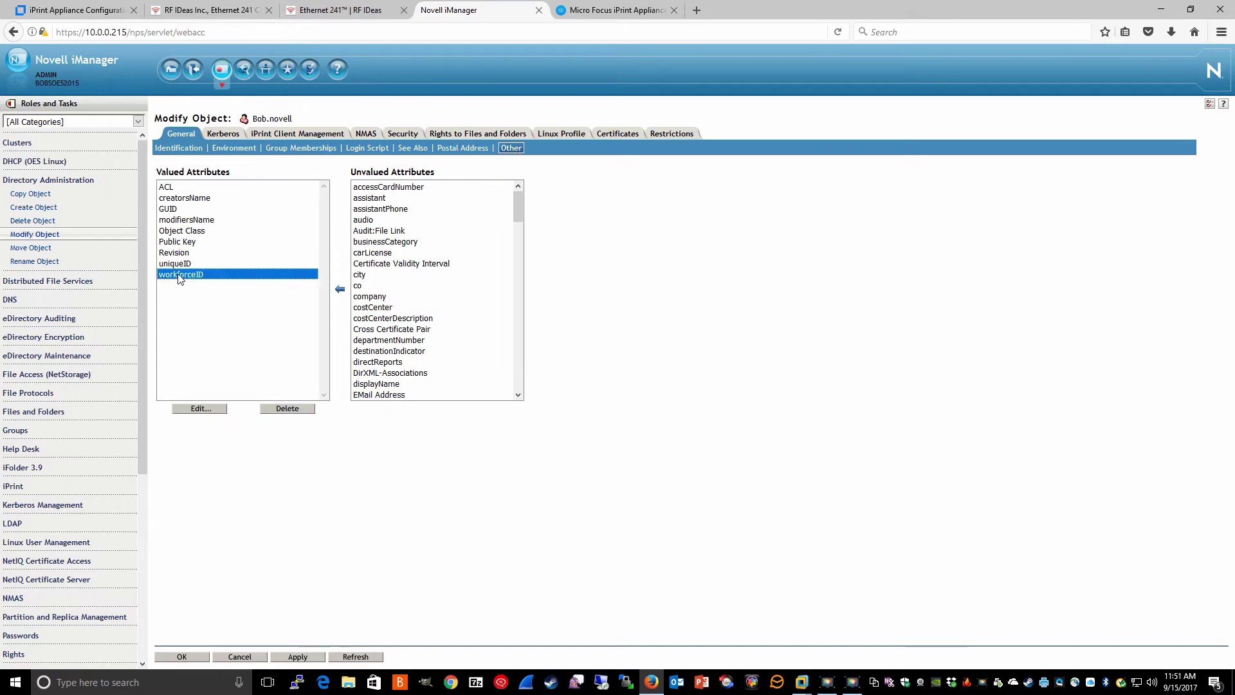
click(201, 409)
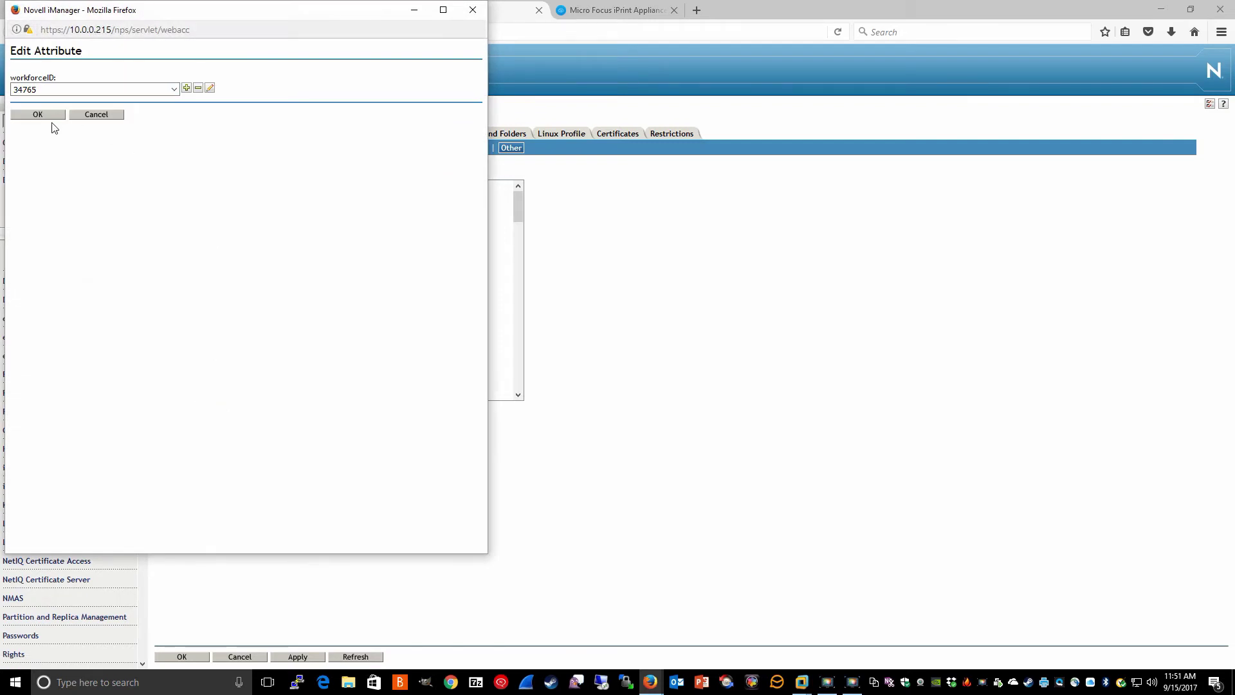
click(30, 118)
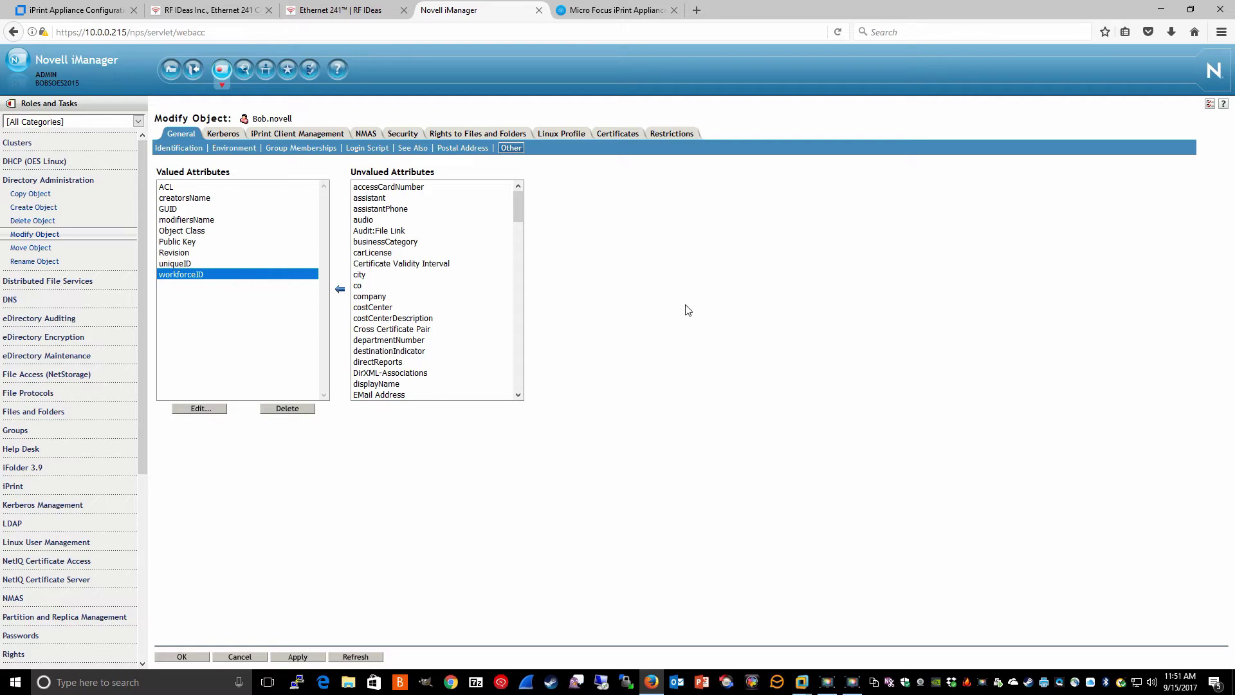
click(588, 10)
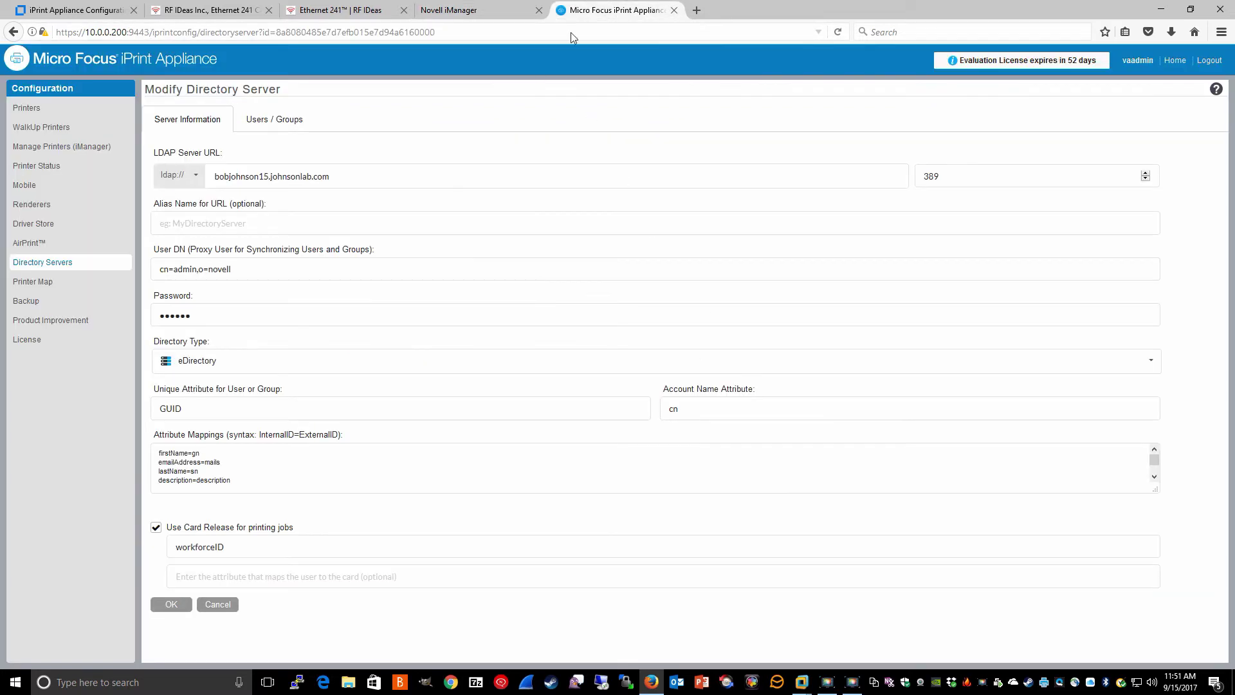
Save workforceID card release for the LDAP server and synchronize its users and groups now.
click(171, 607)
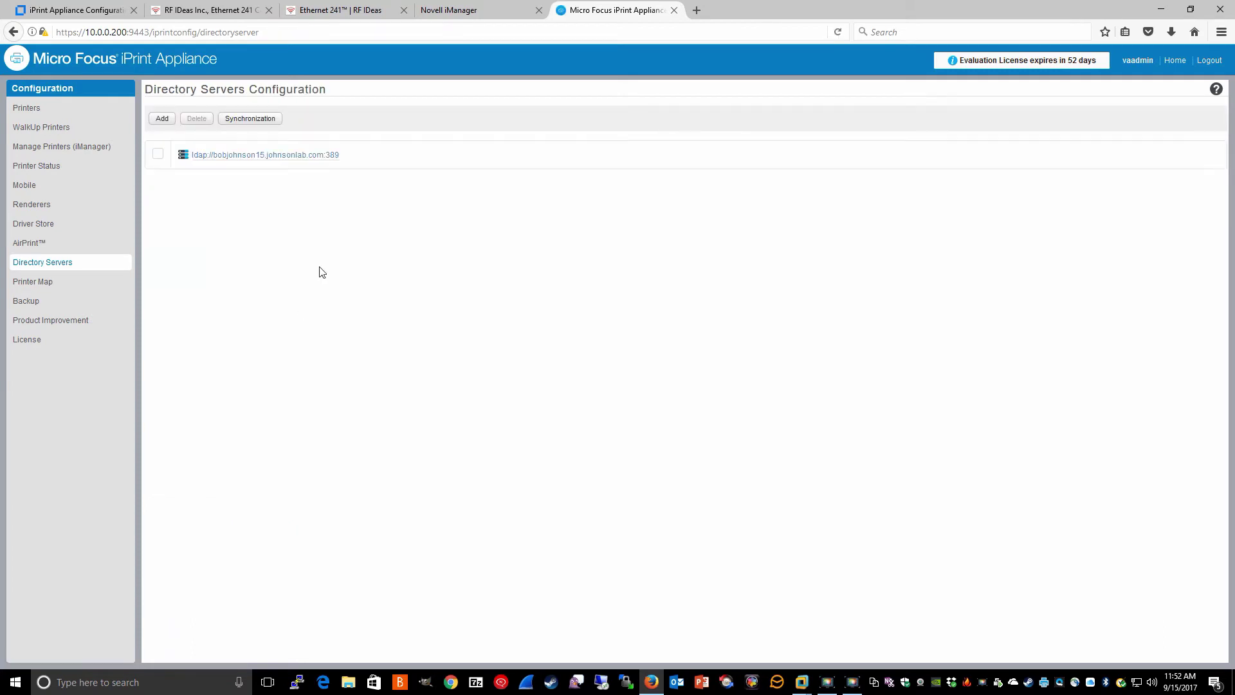
click(158, 153)
click(251, 119)
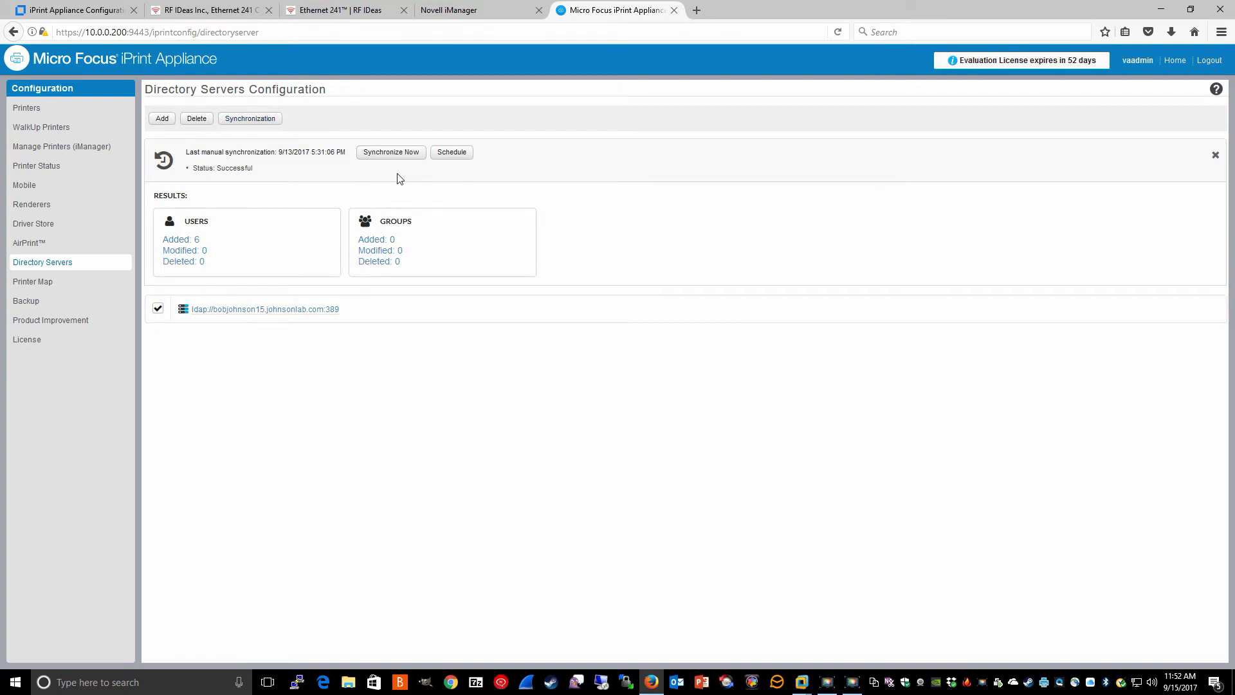
click(391, 155)
click(32, 128)
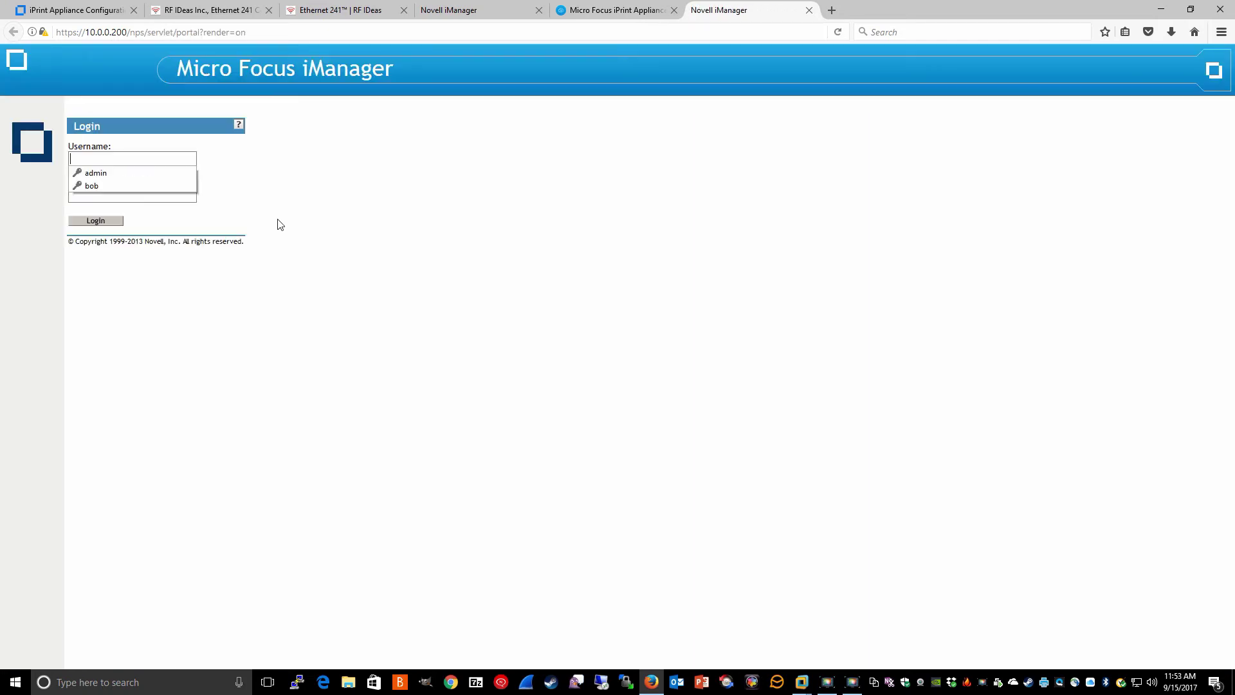
Sign in to iManager with the saved admin login.
click(120, 158)
click(95, 173)
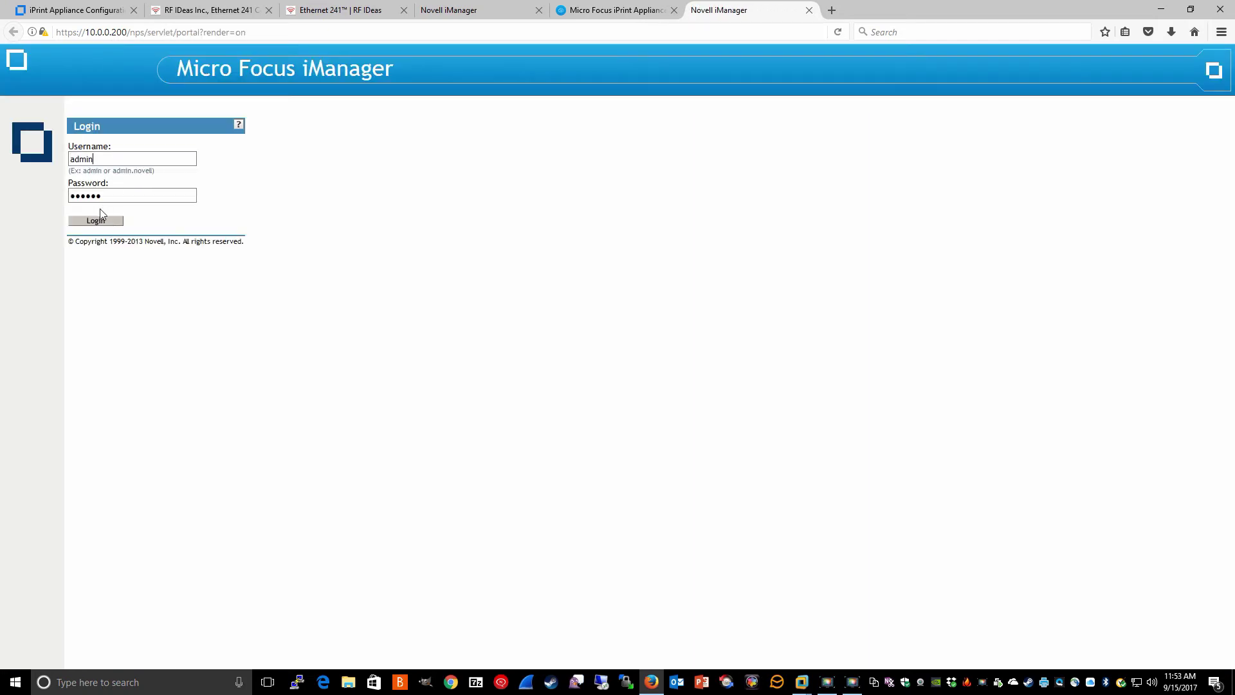
click(98, 221)
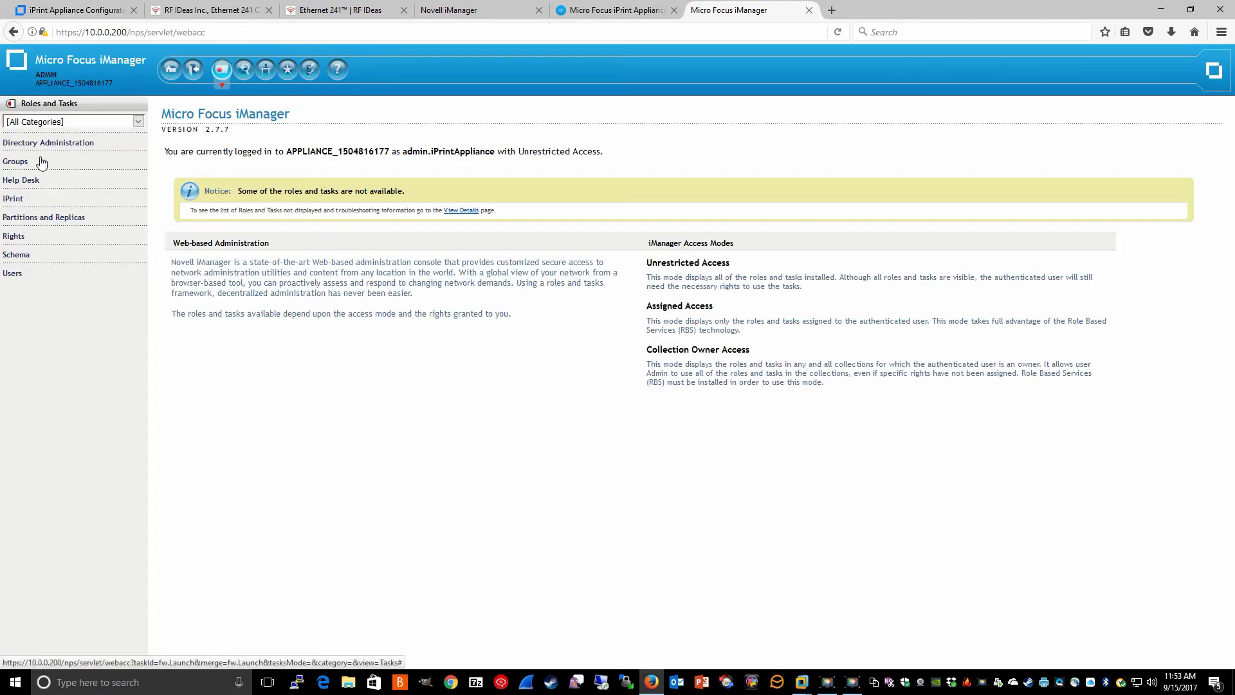
Check the walk-up user in RFIdeasHP's User role under iPrint > Manage Printer > Access Control, and confirm.
click(16, 200)
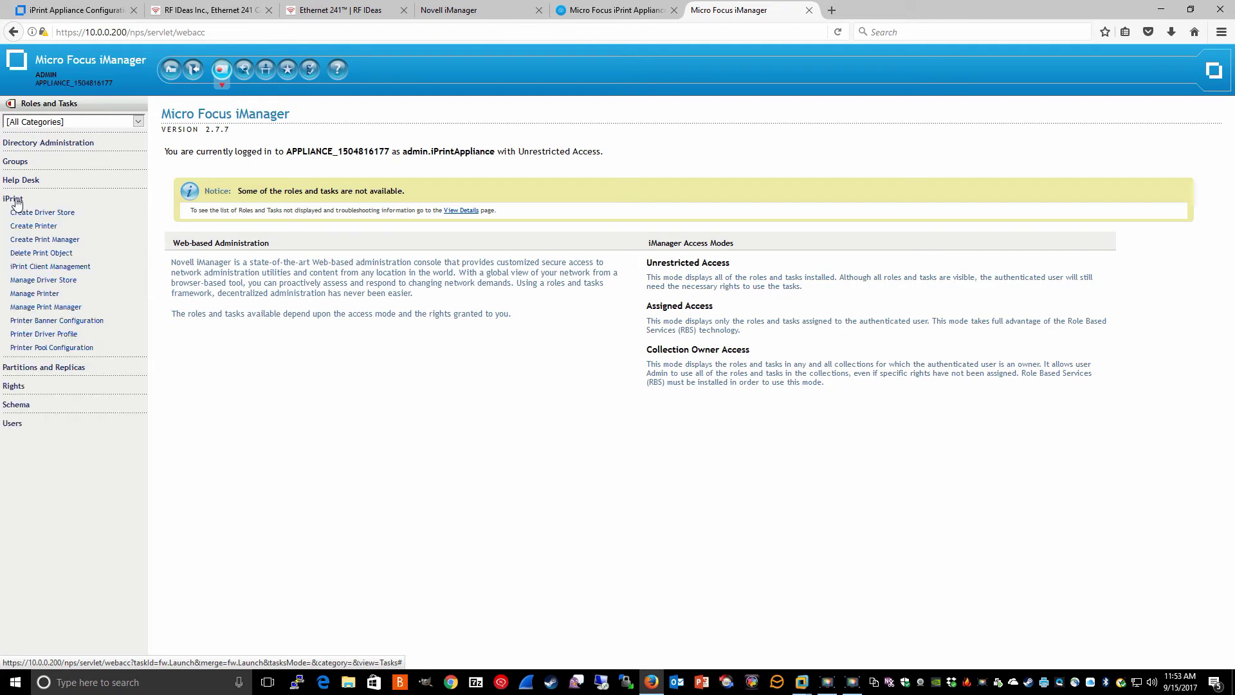
click(32, 295)
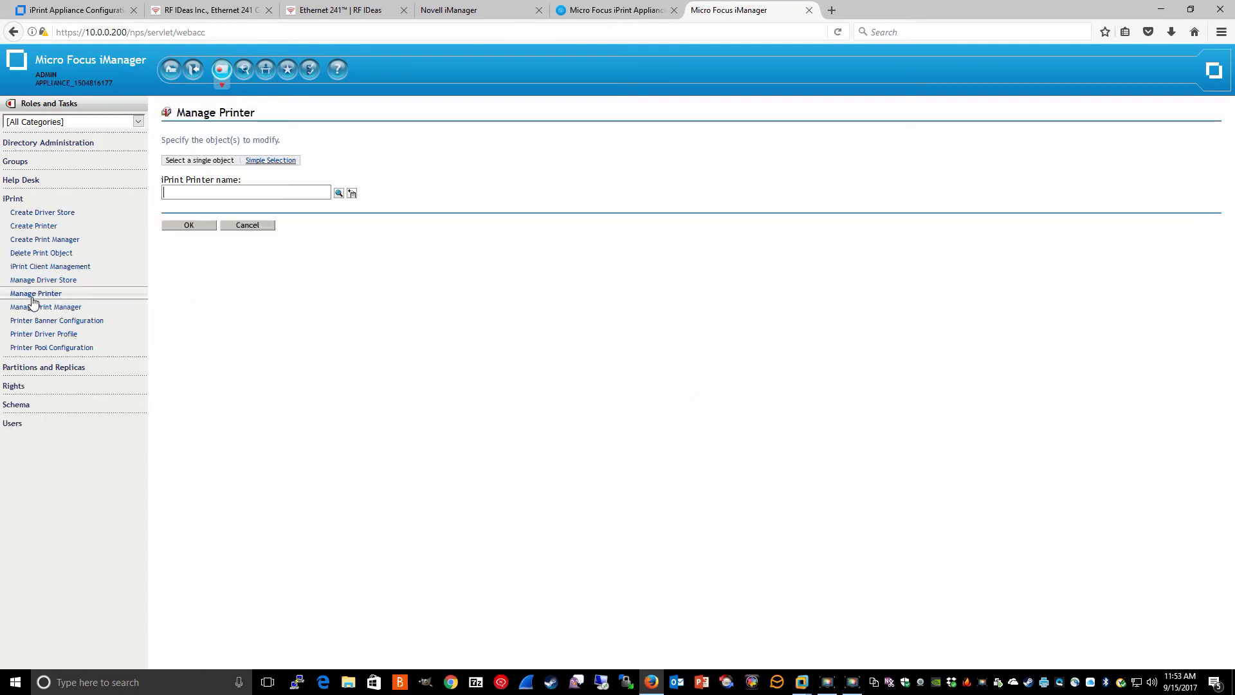
click(351, 193)
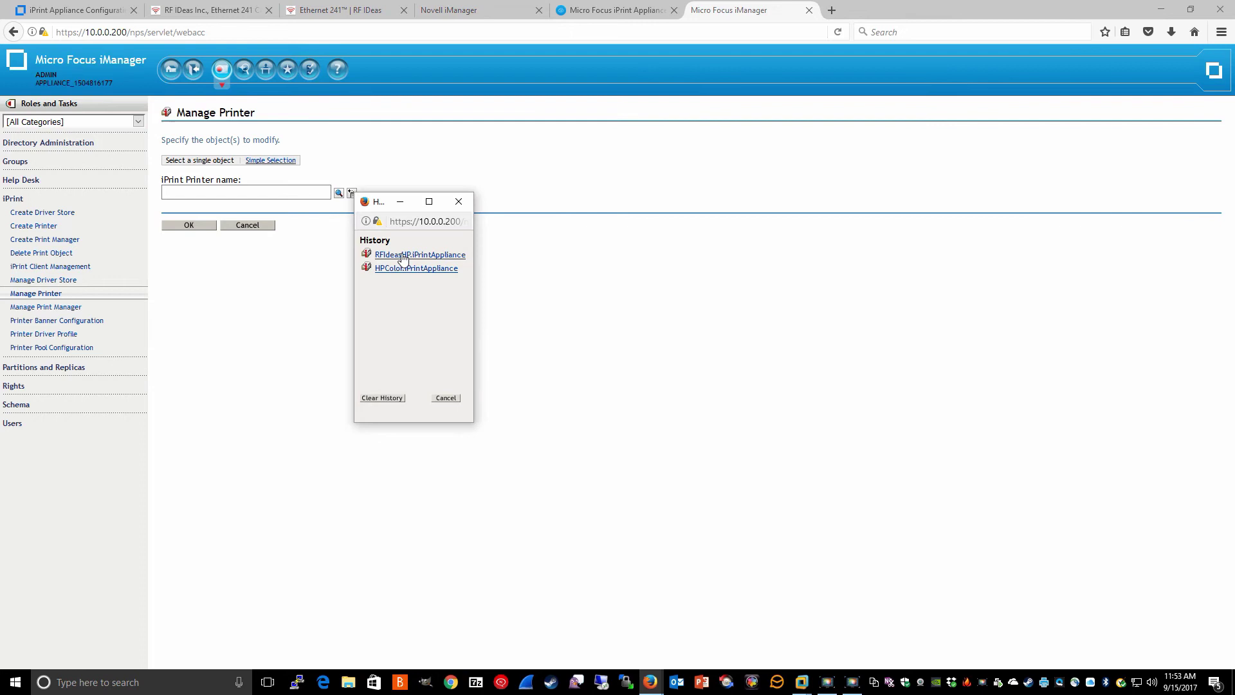
click(401, 256)
click(190, 228)
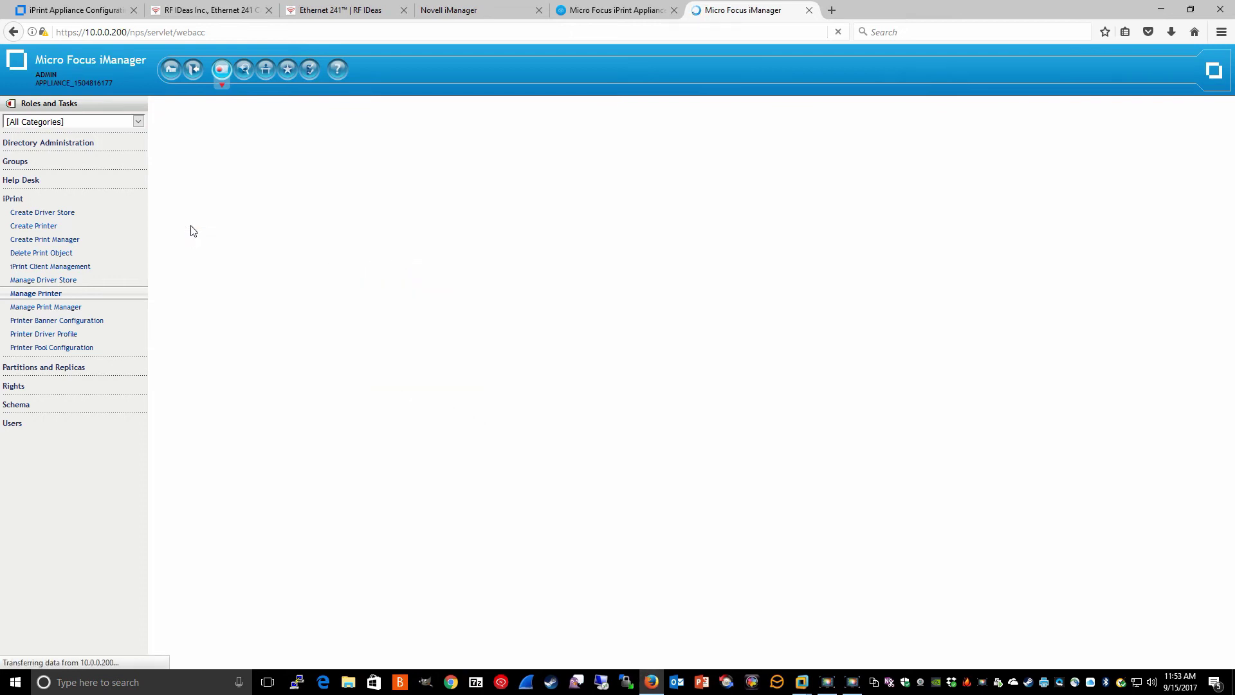
click(301, 135)
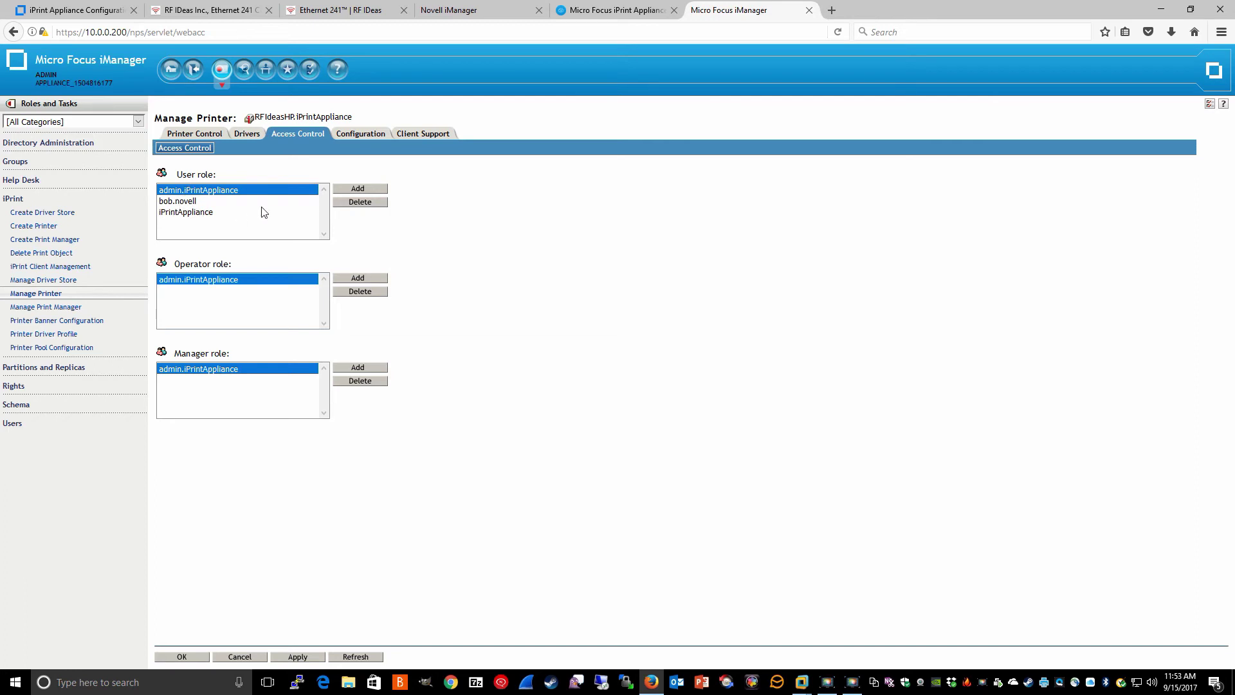
click(182, 203)
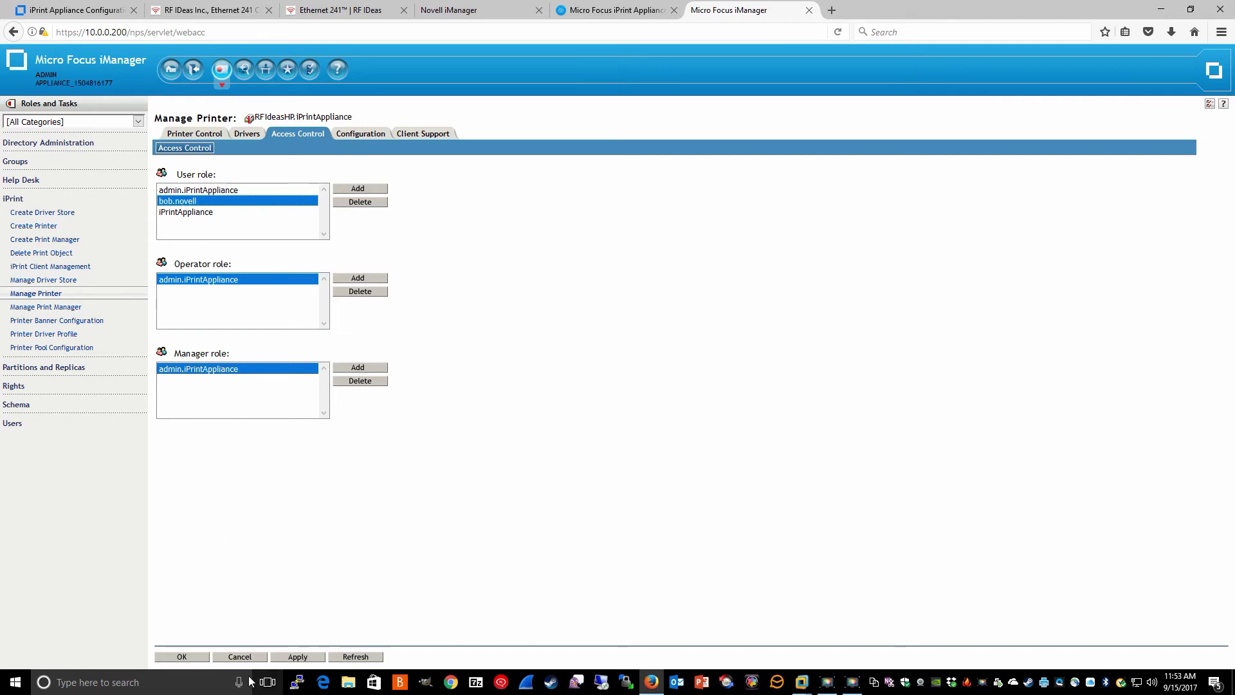
click(183, 656)
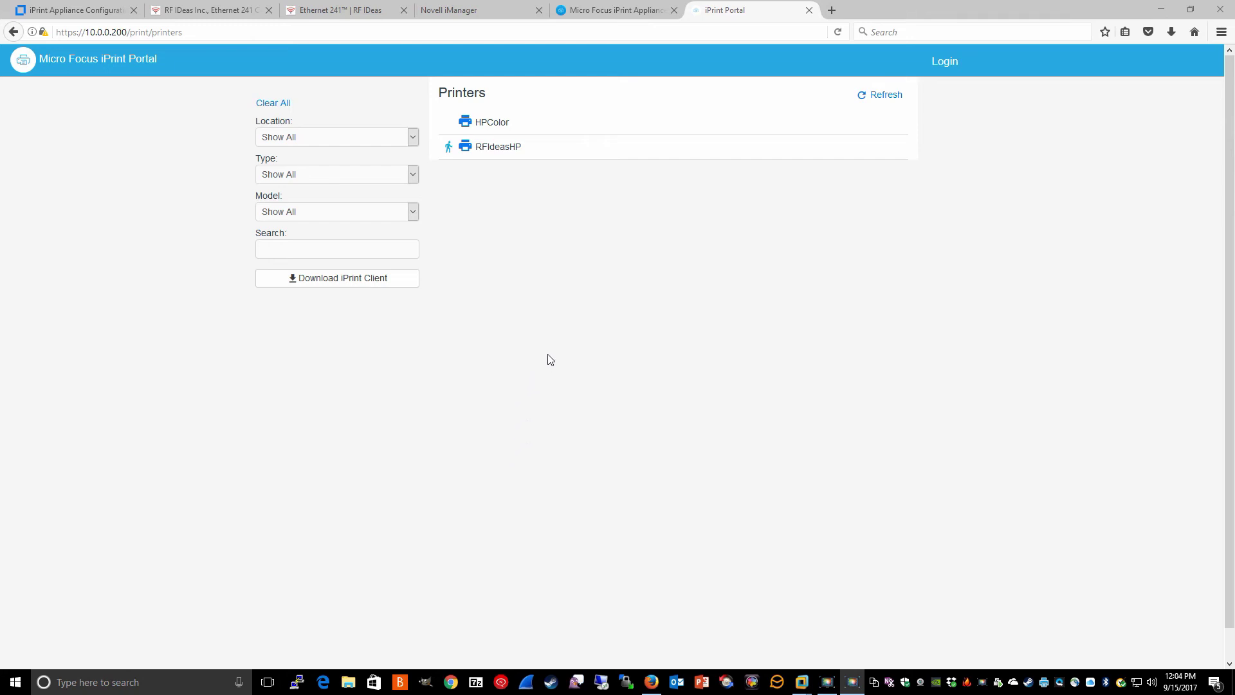
Log in to iPrint Portal with the walk-up user's saved credentials.
mouse_move(540, 163)
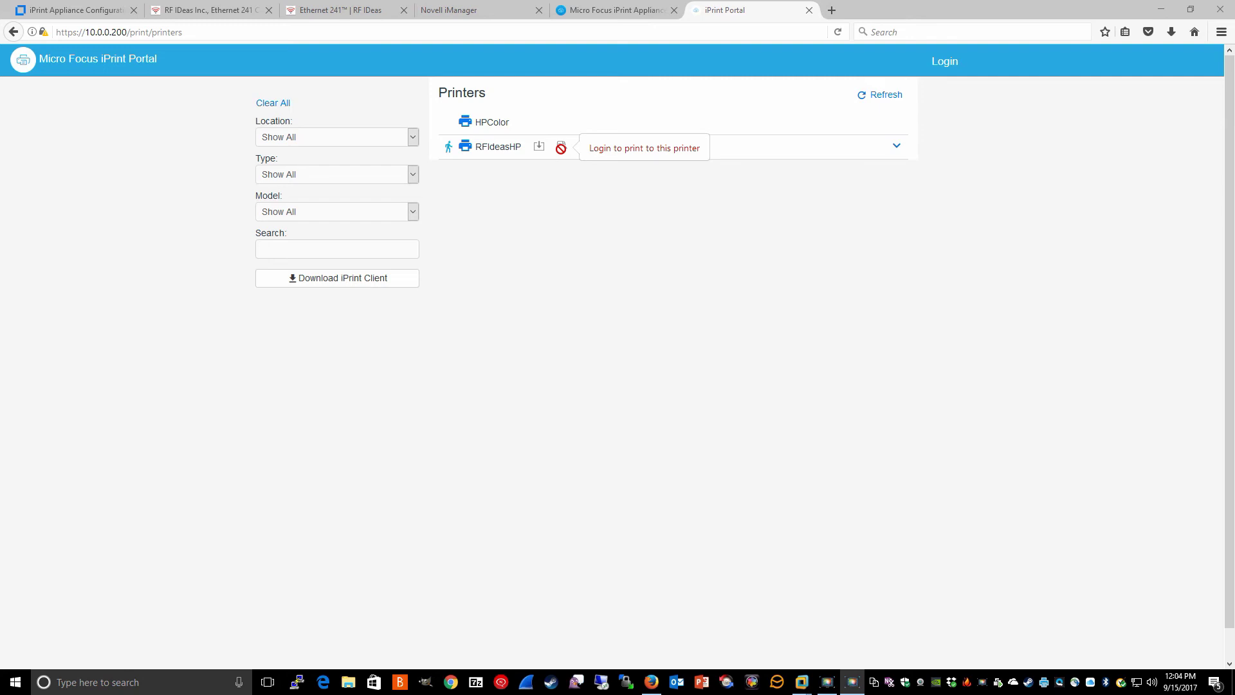
click(946, 60)
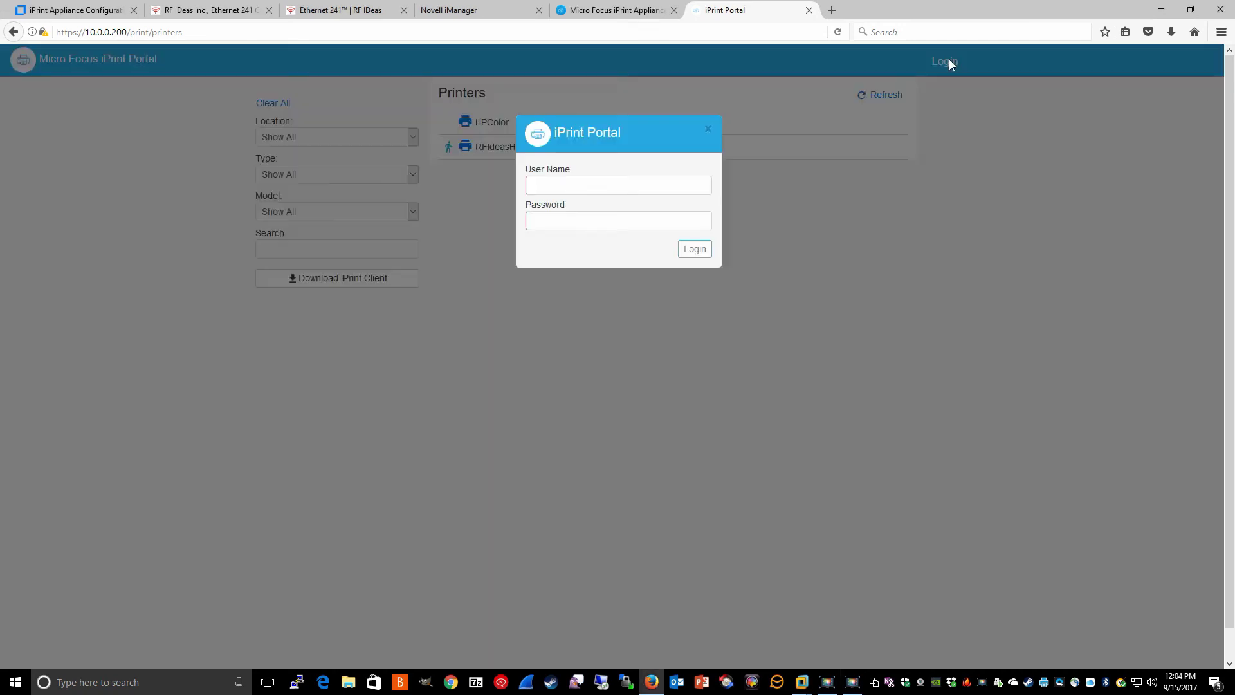
click(624, 185)
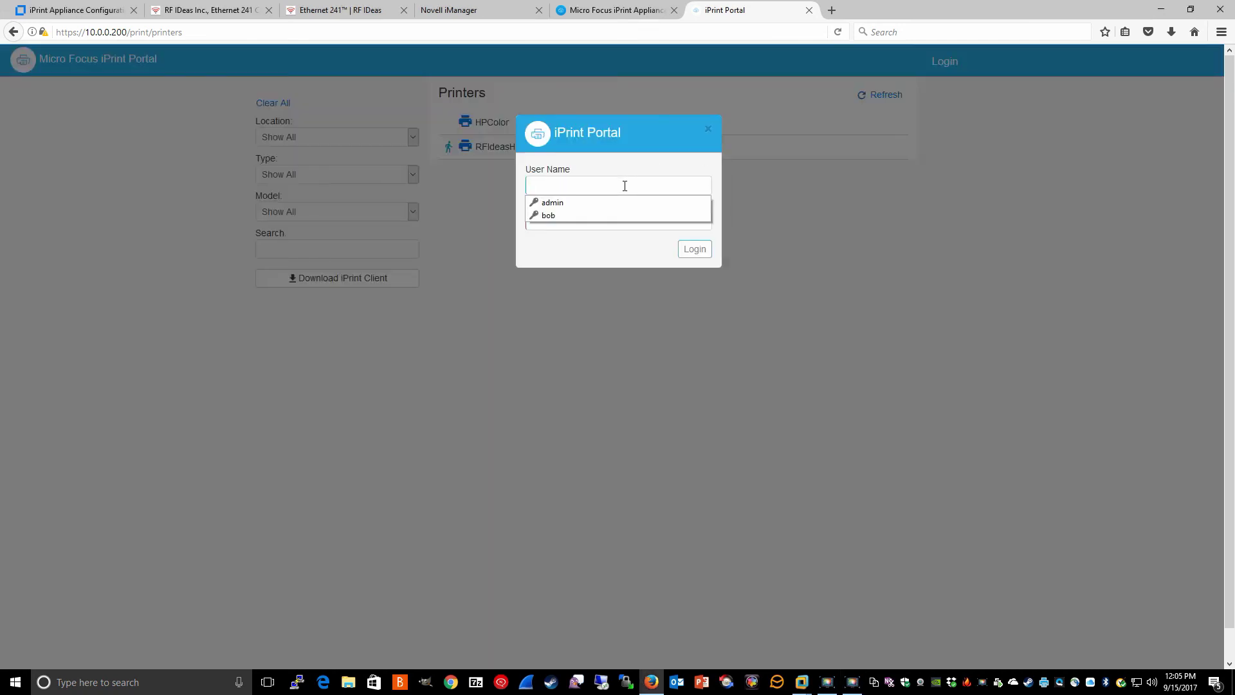
click(605, 215)
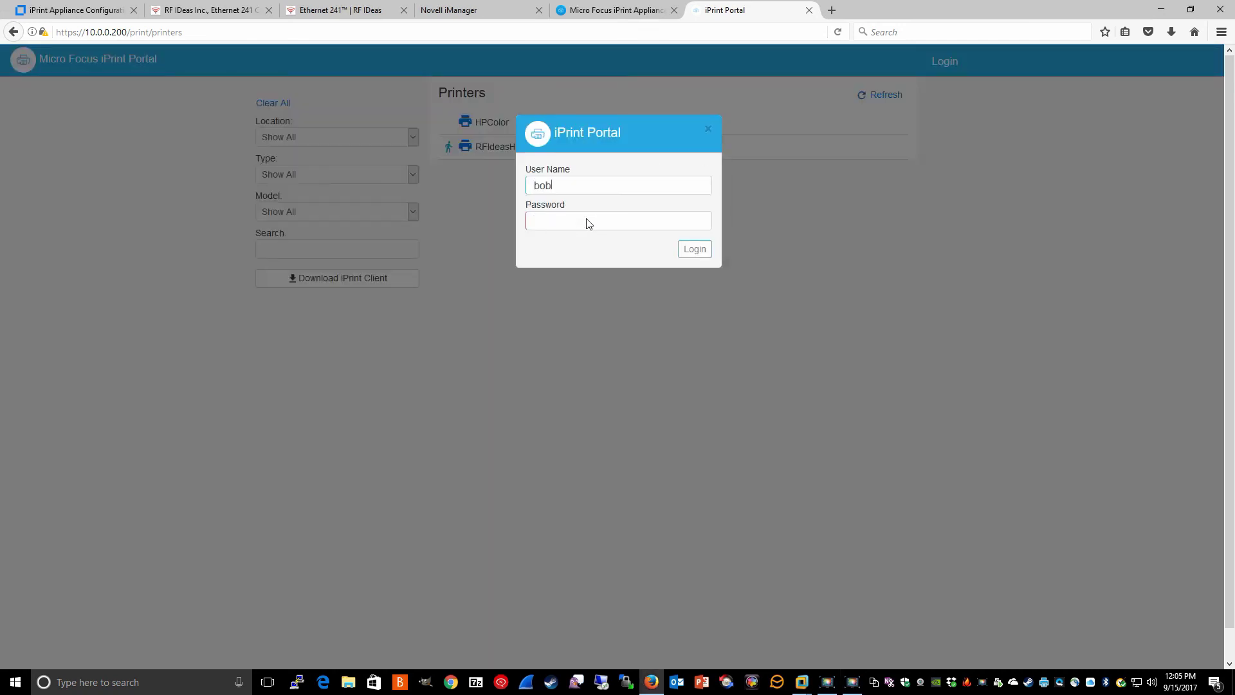
click(692, 252)
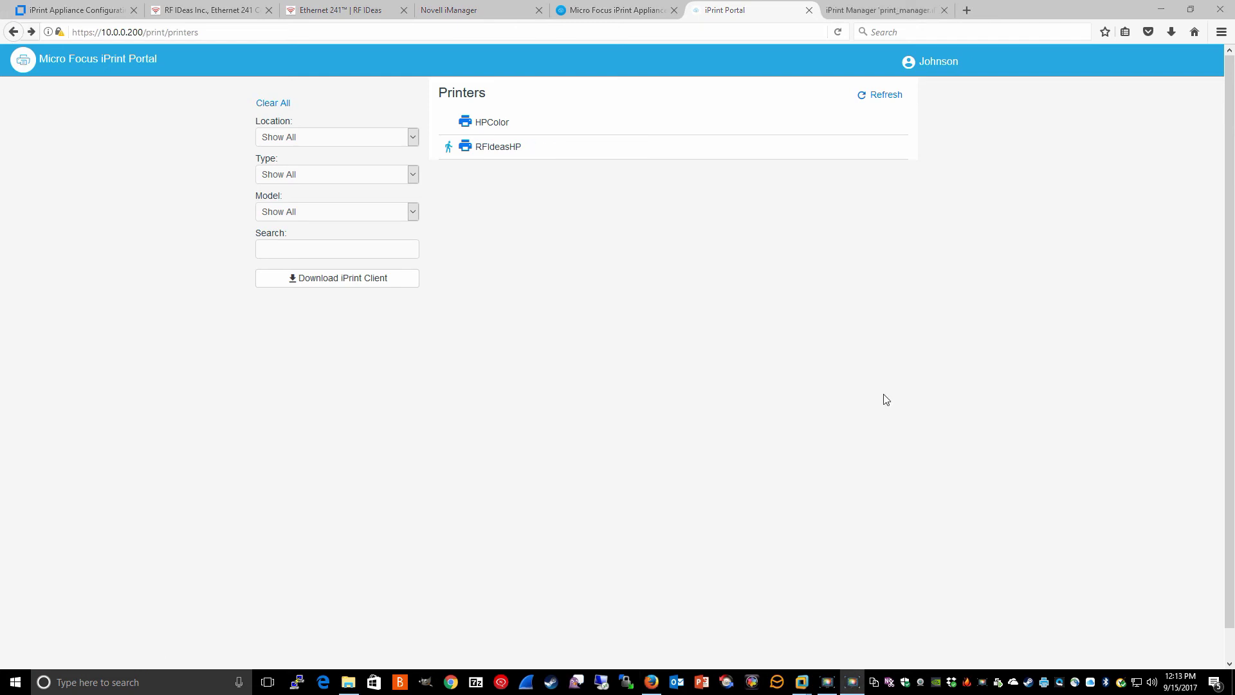
QuickPrint iPrint.odt to the RFIdeasHP walk-up printer and check the print manager status page.
click(566, 149)
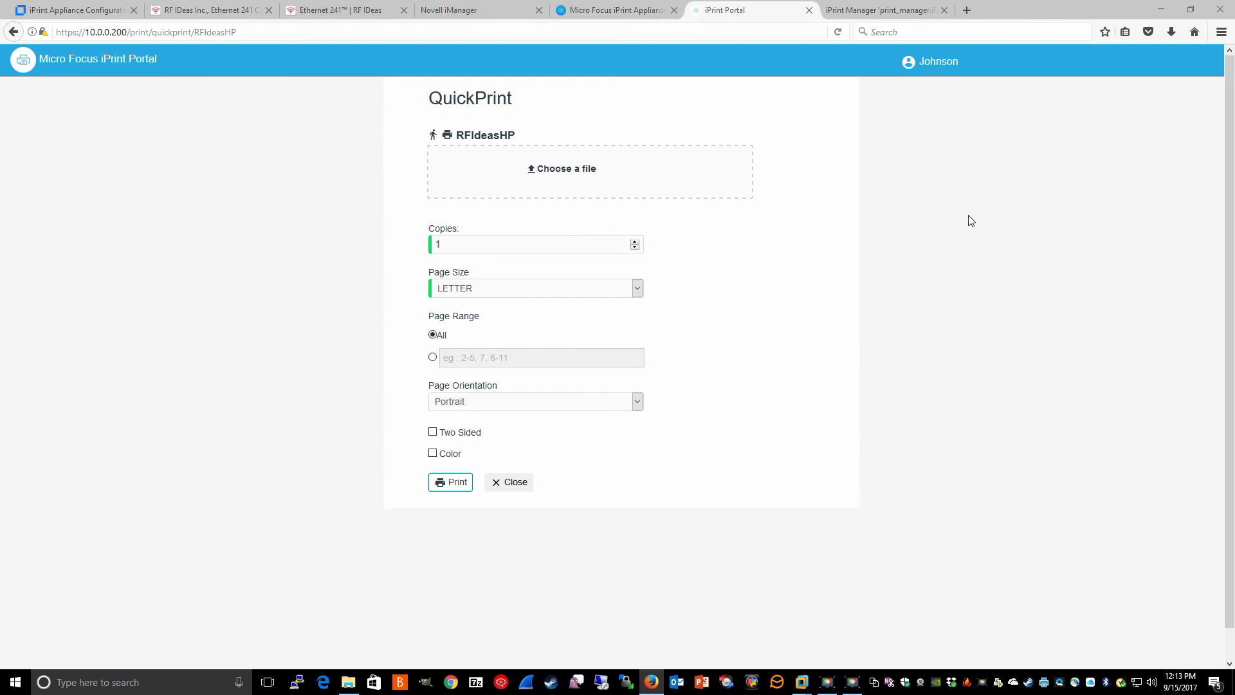
drag(968, 218, 563, 171)
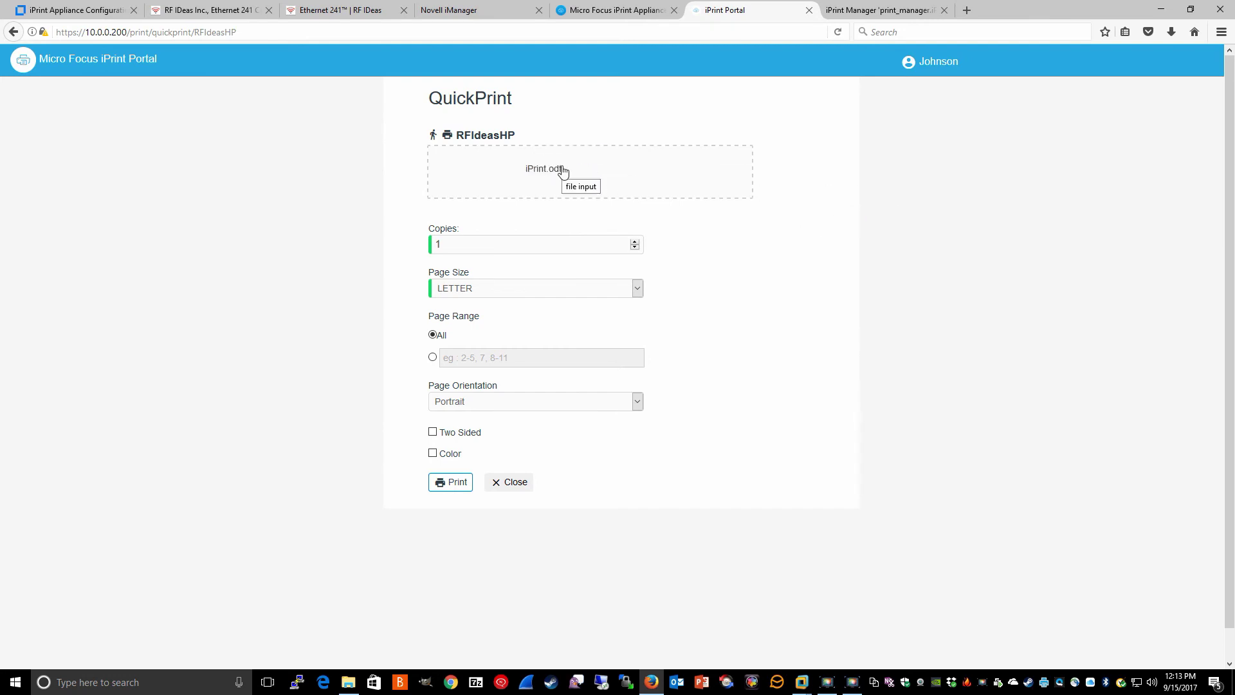
click(444, 487)
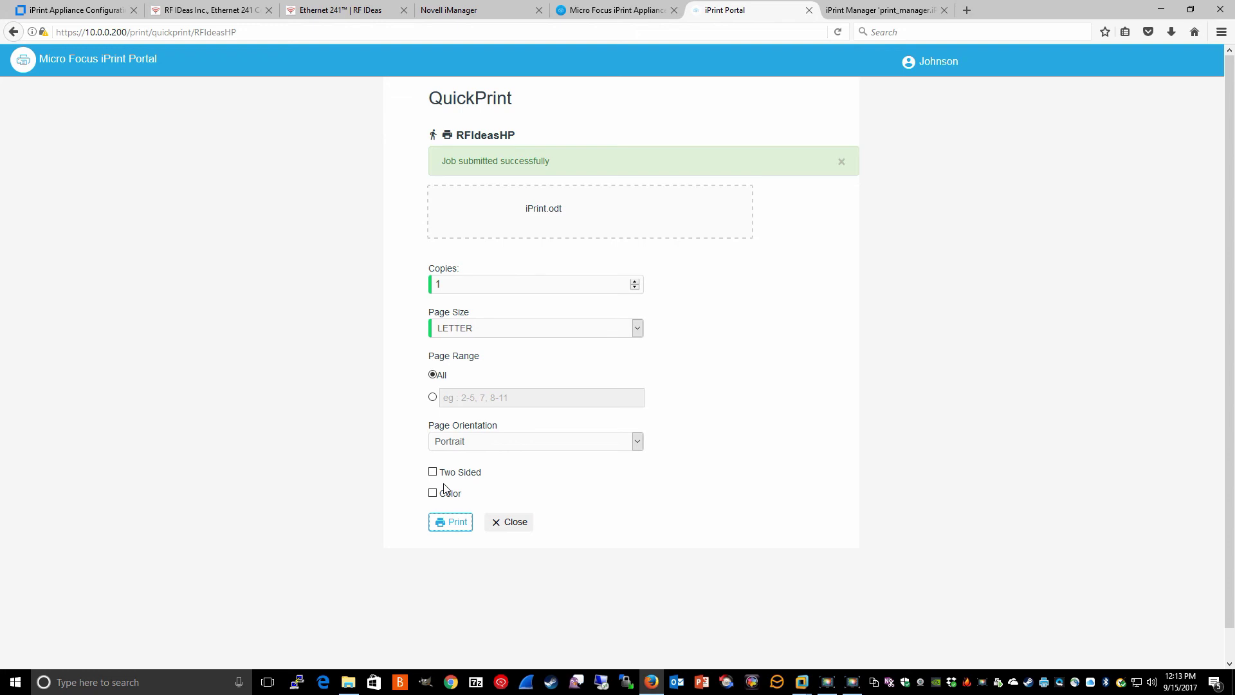
click(856, 13)
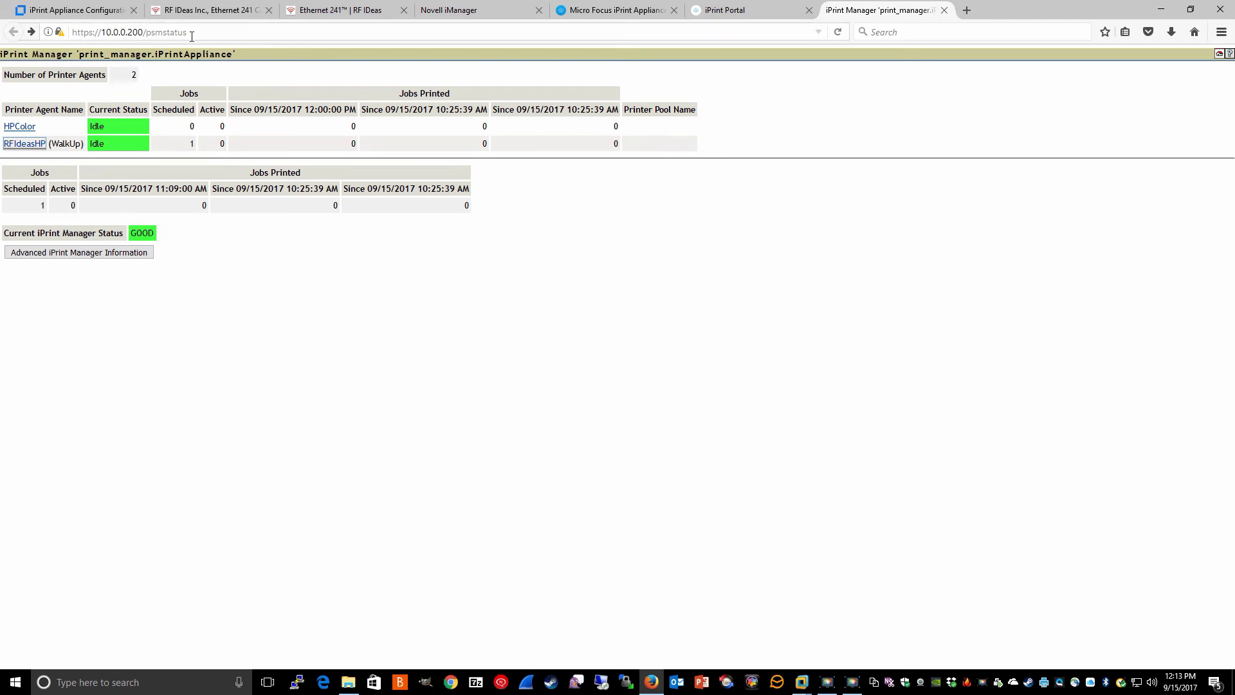
View RFIdeasHP's job list holding iPrint.odt, then refresh after the card tap to see 0 jobs.
click(26, 148)
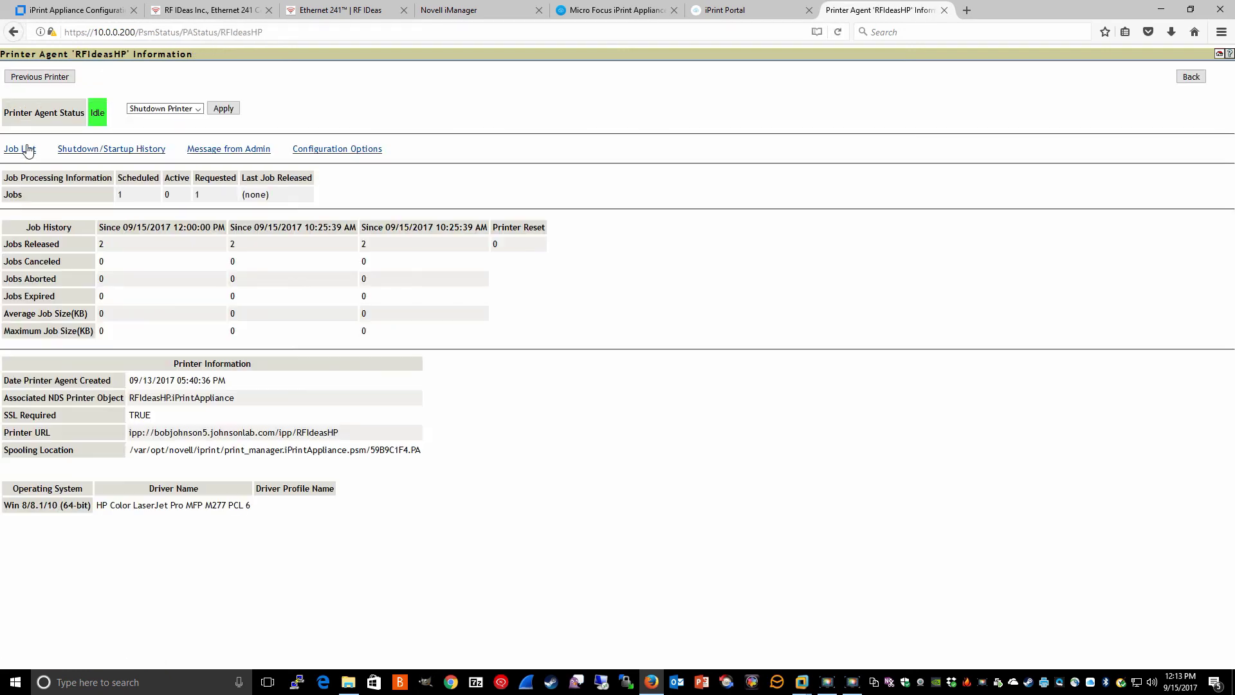
click(21, 148)
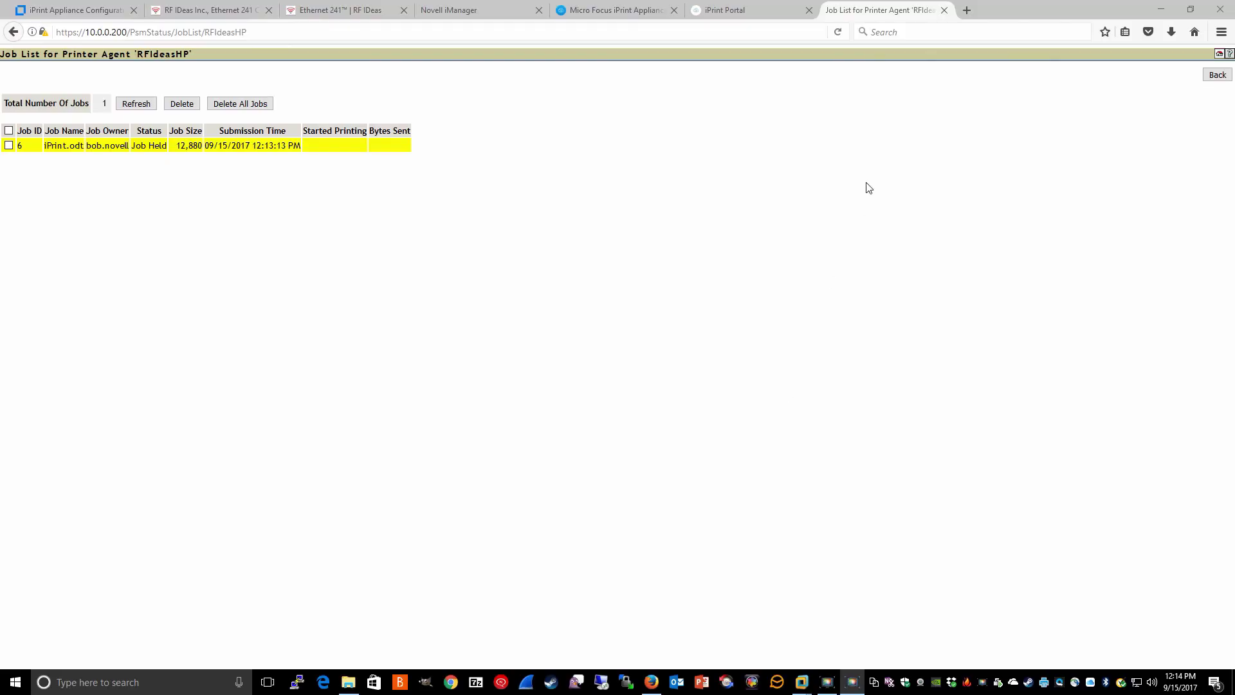
click(838, 34)
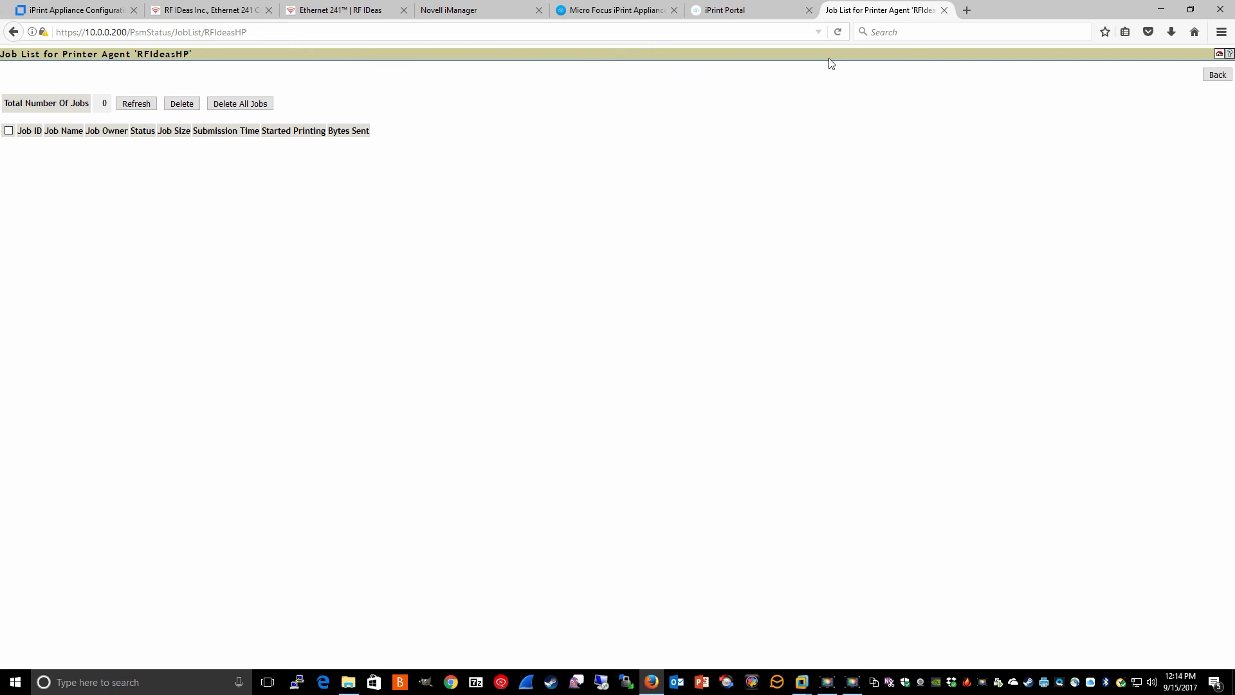